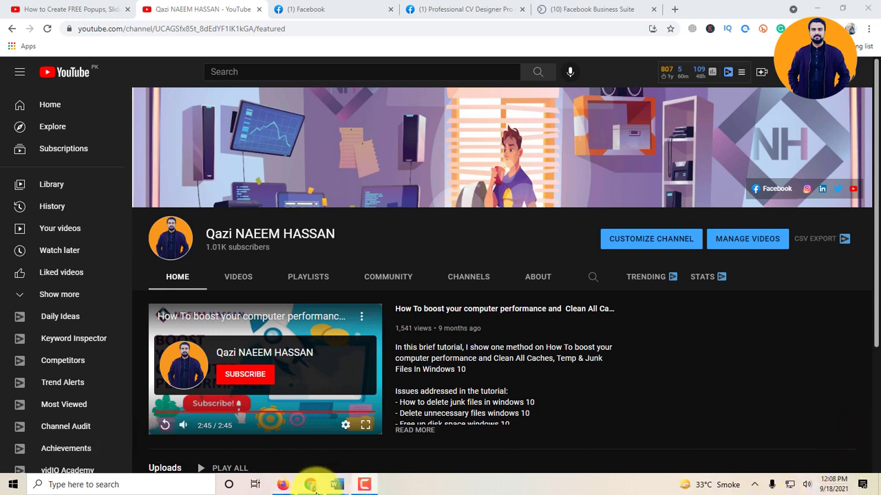
- Switch to the browser window with the Extreme Safari website and examine its welcome pop-up
{"action": "mouse_move", "coordinate": [318, 484]}
{"action": "left_click", "coordinate": [273, 428]}
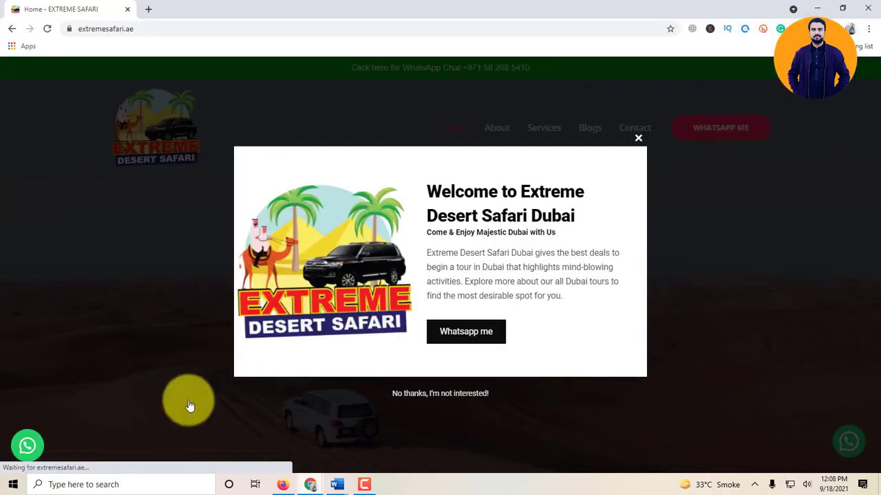
{"action": "left_click_drag", "start_coordinate": [428, 192], "coordinate": [584, 217]}
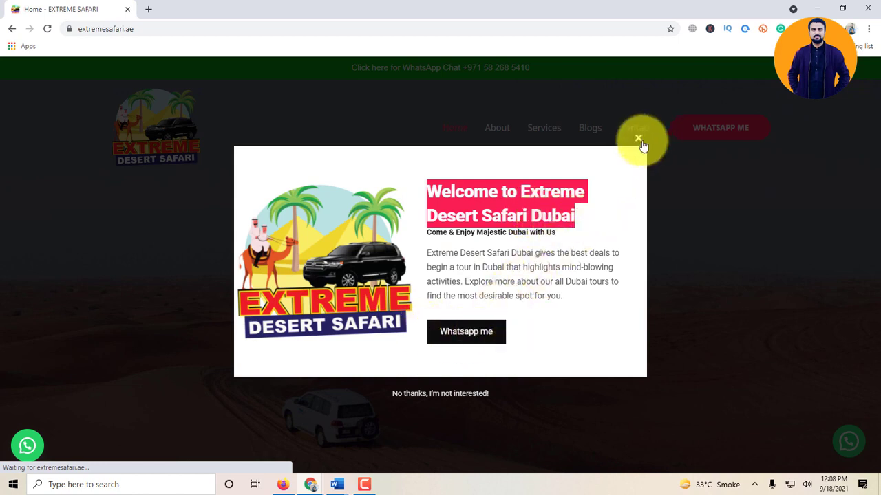
- Open the gamingreload.com website in a new browser tab
{"action": "left_click", "coordinate": [147, 10]}
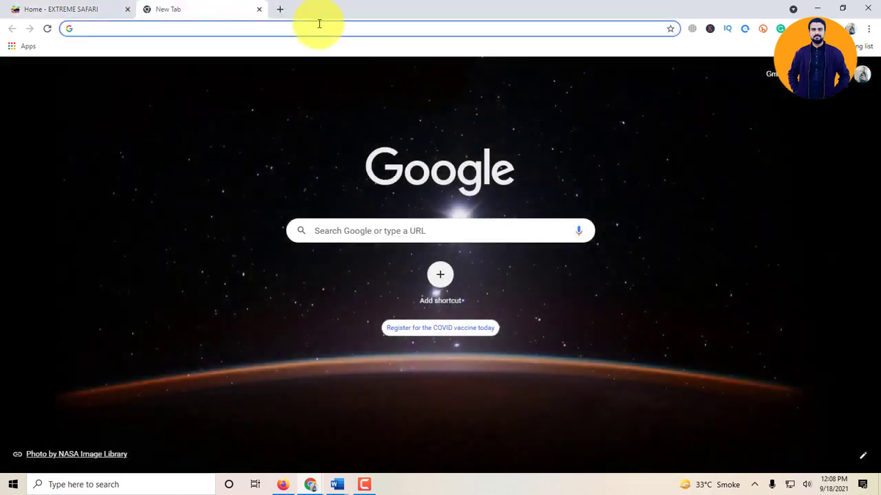
{"action": "type", "text": "gaming"}
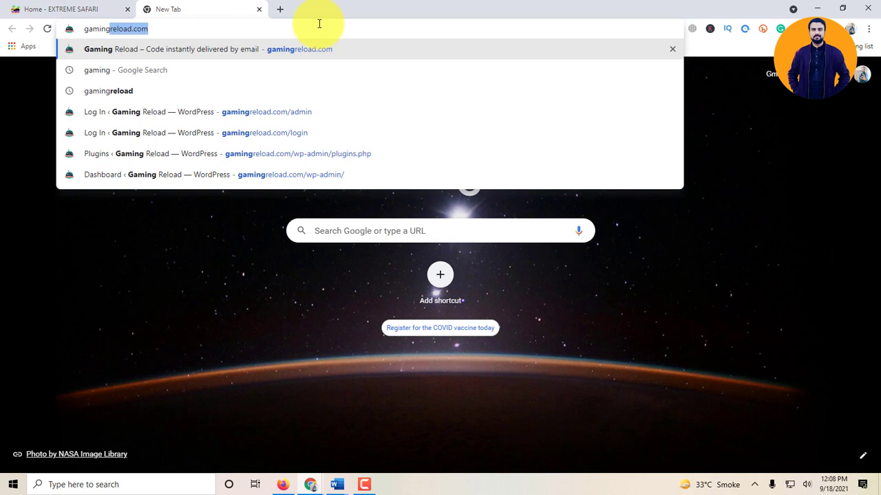
{"action": "key", "text": "Return"}
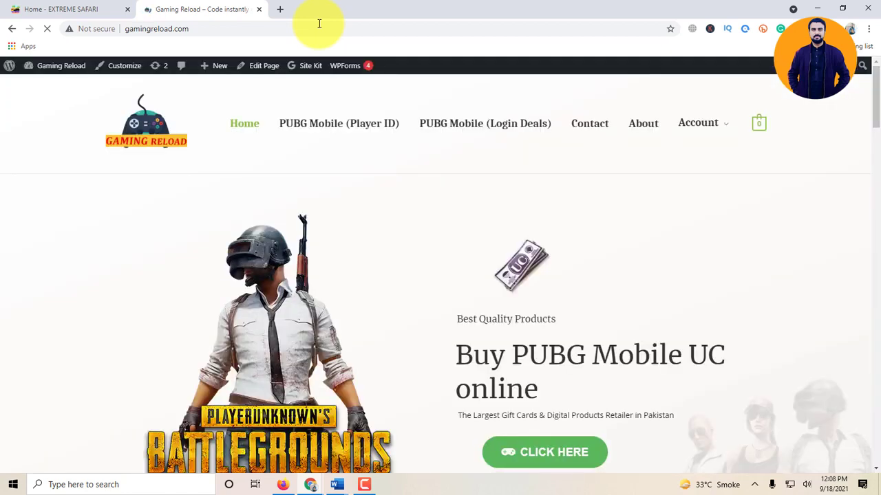
{"action": "scroll", "coordinate": [419, 289], "scroll_direction": "down", "scroll_amount": 2}
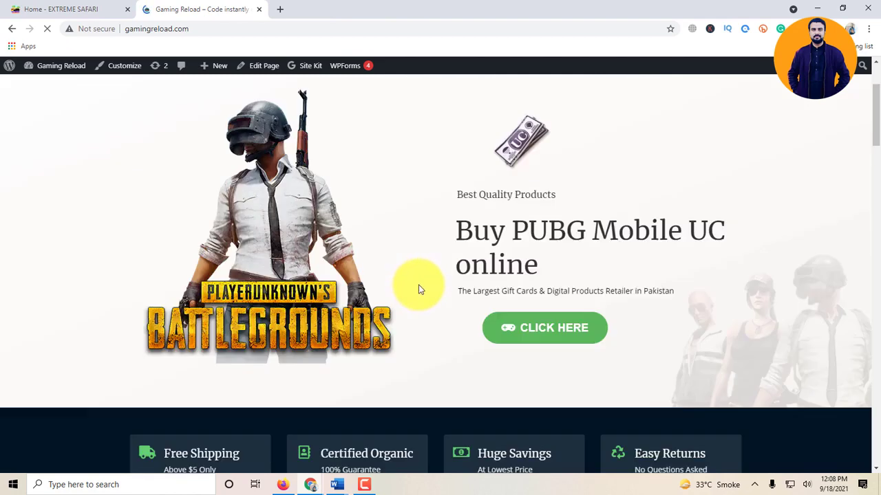
{"action": "scroll", "coordinate": [420, 289], "scroll_direction": "up", "scroll_amount": 2}
- Open the Gaming Reload WordPress dashboard in a separate tab and go to the page for adding new plugins
{"action": "mouse_move", "coordinate": [72, 72]}
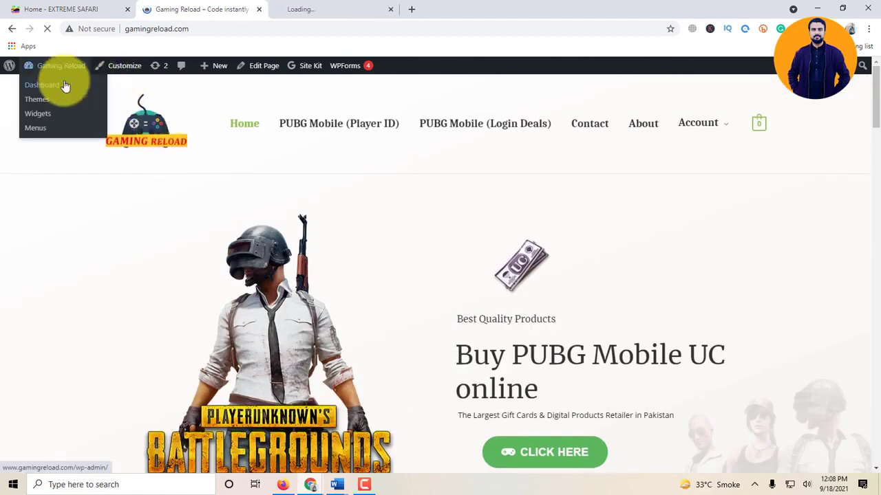
{"action": "left_click", "coordinate": [337, 8]}
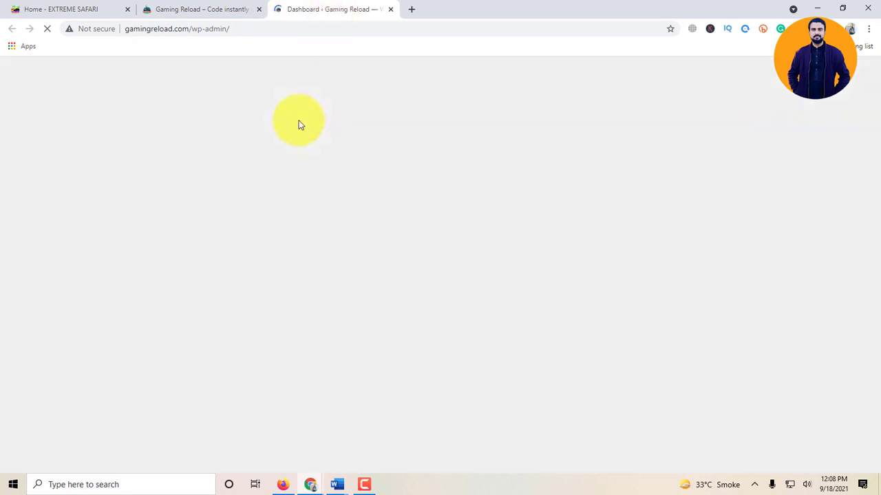
{"action": "scroll", "coordinate": [34, 316], "scroll_direction": "down", "scroll_amount": 3}
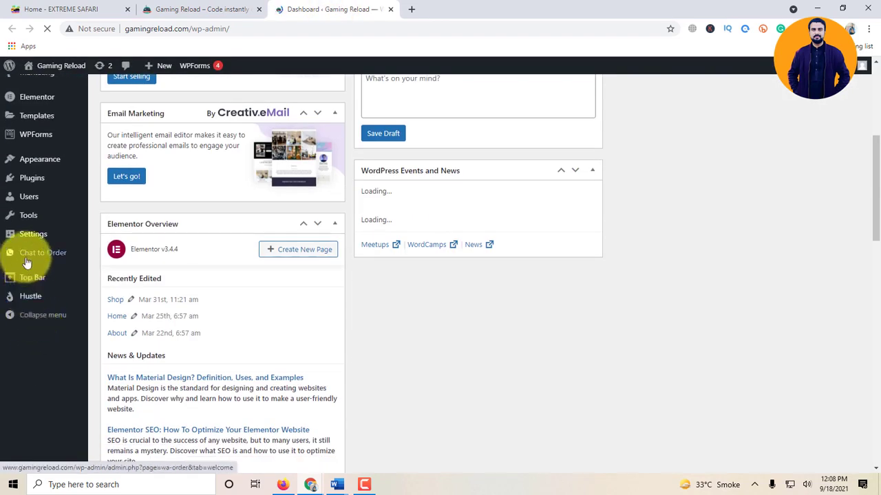
{"action": "scroll", "coordinate": [27, 254], "scroll_direction": "up", "scroll_amount": 3}
{"action": "mouse_move", "coordinate": [43, 322]}
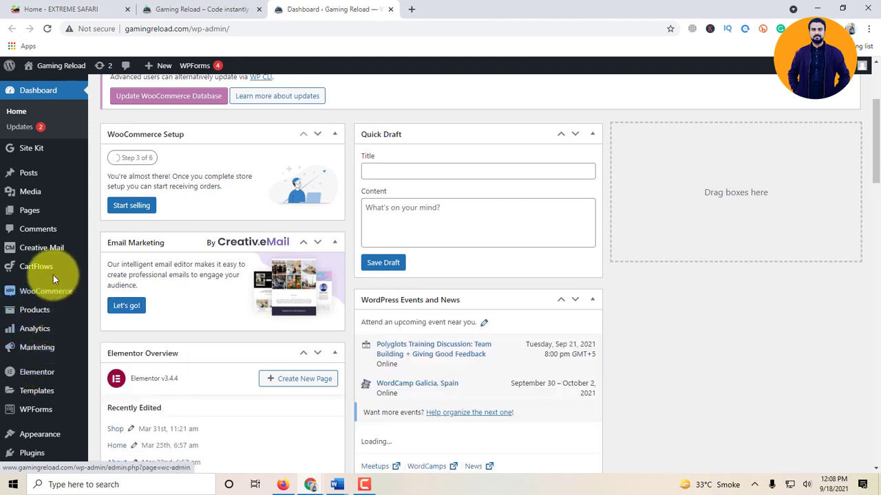
{"action": "scroll", "coordinate": [59, 375], "scroll_direction": "down", "scroll_amount": 1}
{"action": "mouse_move", "coordinate": [52, 399]}
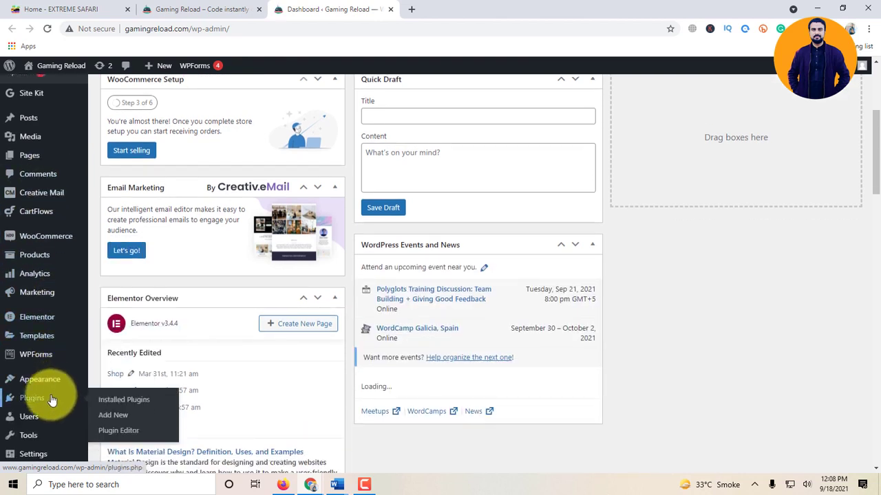
{"action": "left_click", "coordinate": [110, 416]}
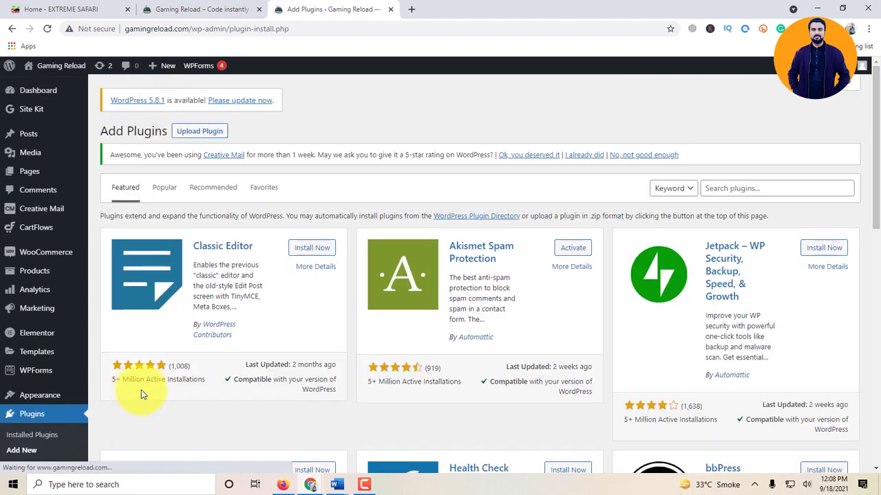
- Search the plugin directory for "hustle email"
{"action": "left_click", "coordinate": [802, 192]}
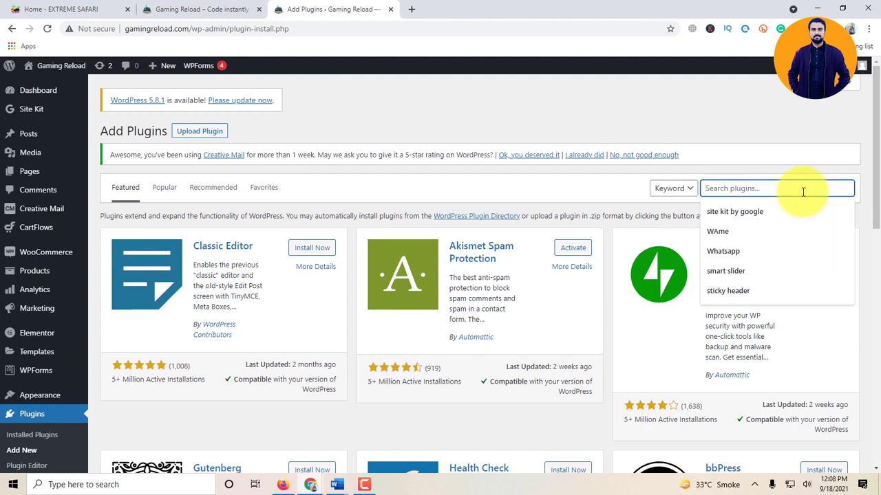
{"action": "type", "text": "hustl"}
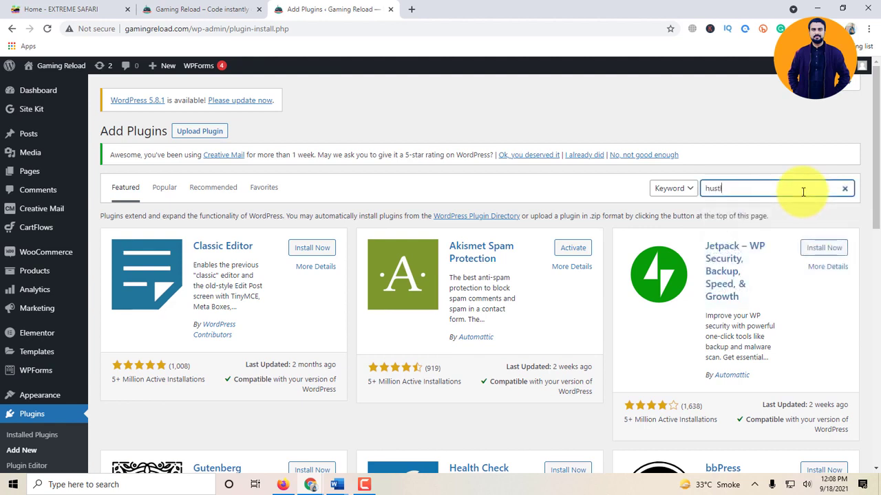
{"action": "type", "text": "e email"}
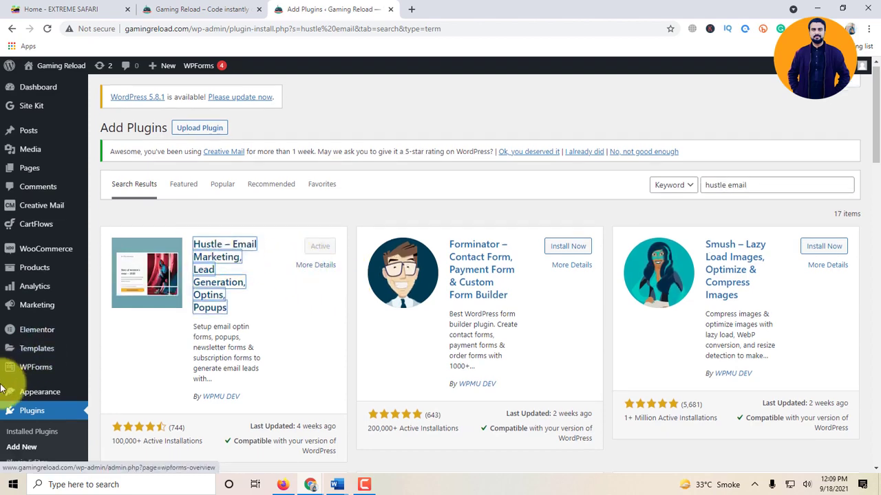
- Check the Hustle plugin in the search results and open its dashboard
{"action": "scroll", "coordinate": [17, 399], "scroll_direction": "down", "scroll_amount": 4}
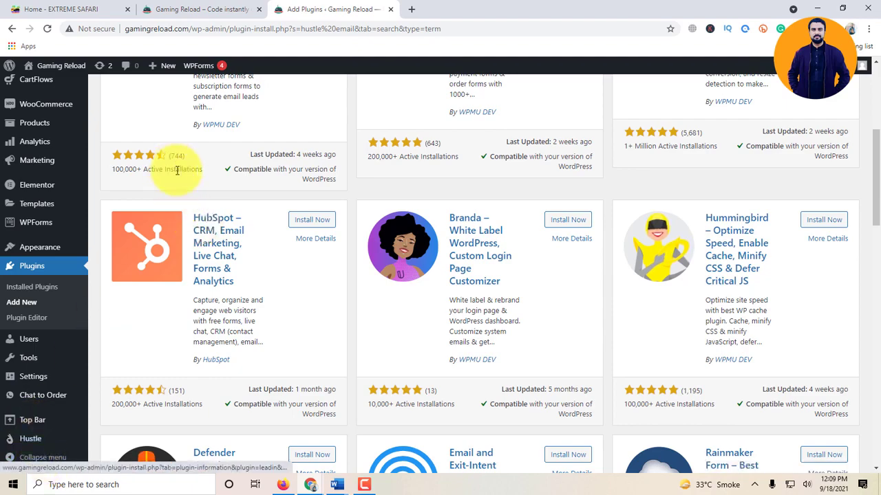
{"action": "scroll", "coordinate": [195, 256], "scroll_direction": "up", "scroll_amount": 4}
{"action": "scroll", "coordinate": [94, 387], "scroll_direction": "down", "scroll_amount": 4}
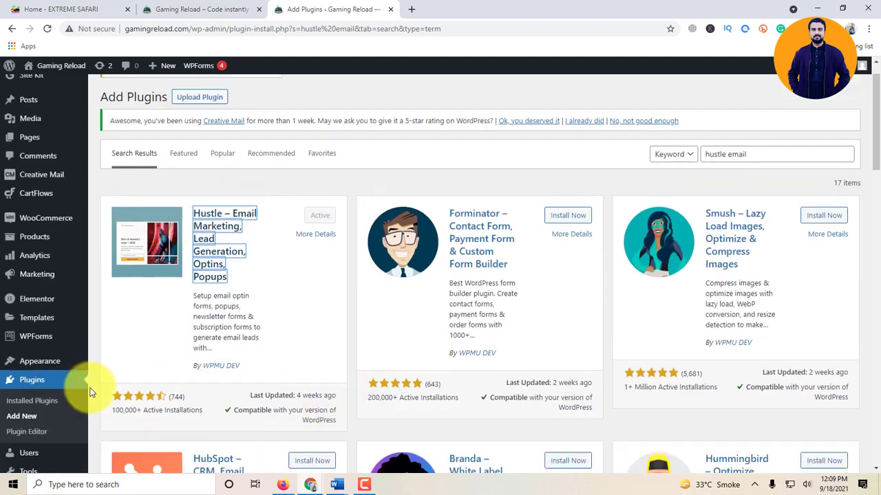
{"action": "scroll", "coordinate": [114, 310], "scroll_direction": "up", "scroll_amount": 4}
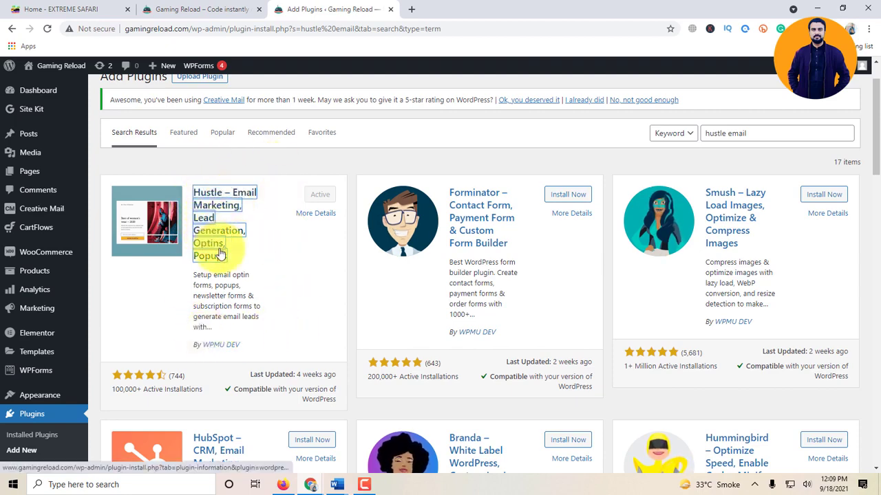
{"action": "scroll", "coordinate": [78, 324], "scroll_direction": "down", "scroll_amount": 6}
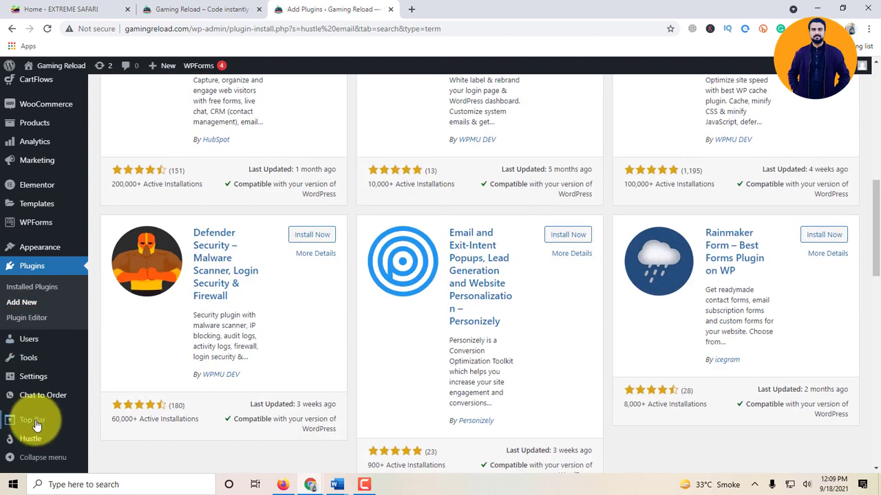
{"action": "mouse_move", "coordinate": [40, 439]}
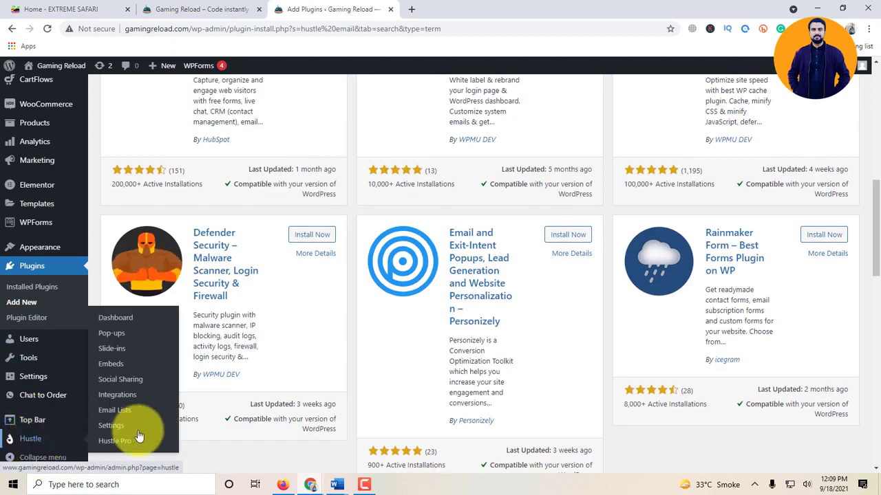
{"action": "left_click", "coordinate": [135, 325]}
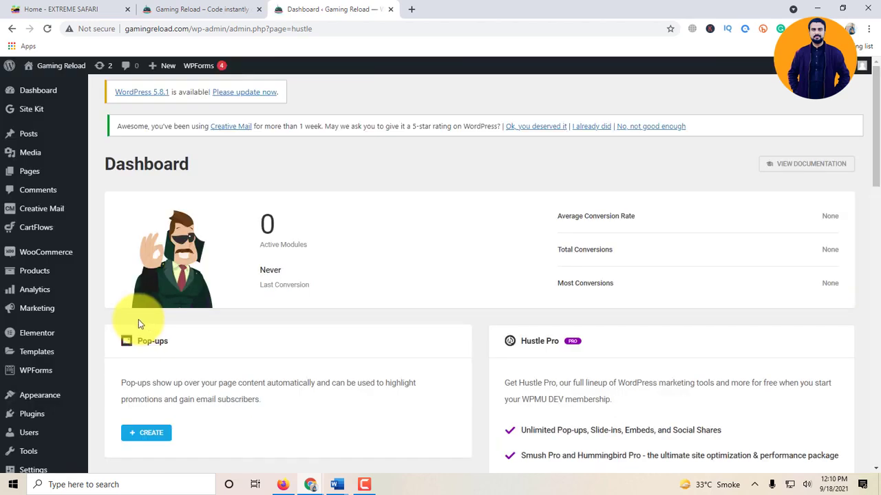
- Examine the Pop-ups, Embeds, Slide-ins and Social Shares modules on the Hustle dashboard
{"action": "scroll", "coordinate": [382, 363], "scroll_direction": "down", "scroll_amount": 3}
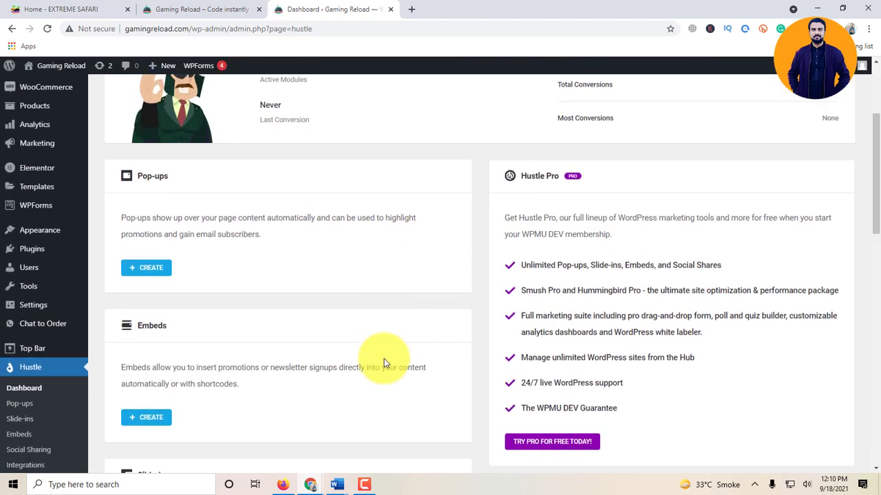
{"action": "scroll", "coordinate": [384, 364], "scroll_direction": "up", "scroll_amount": 2}
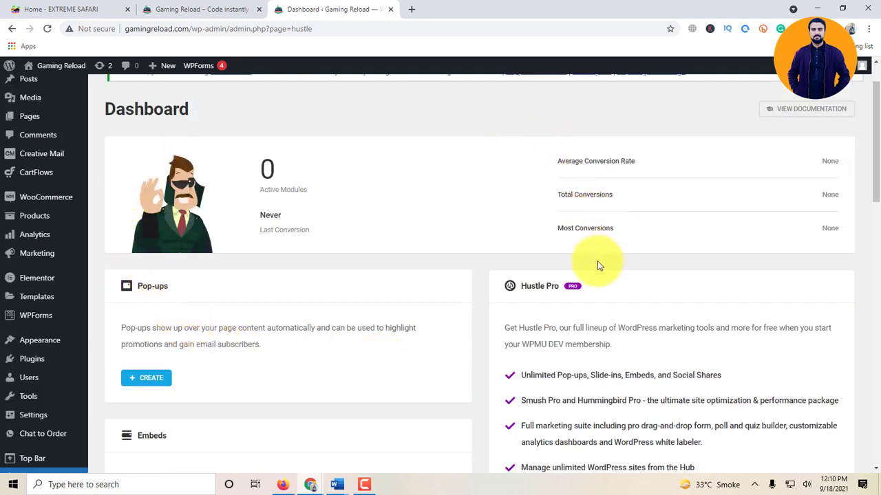
{"action": "scroll", "coordinate": [595, 264], "scroll_direction": "up", "scroll_amount": 1}
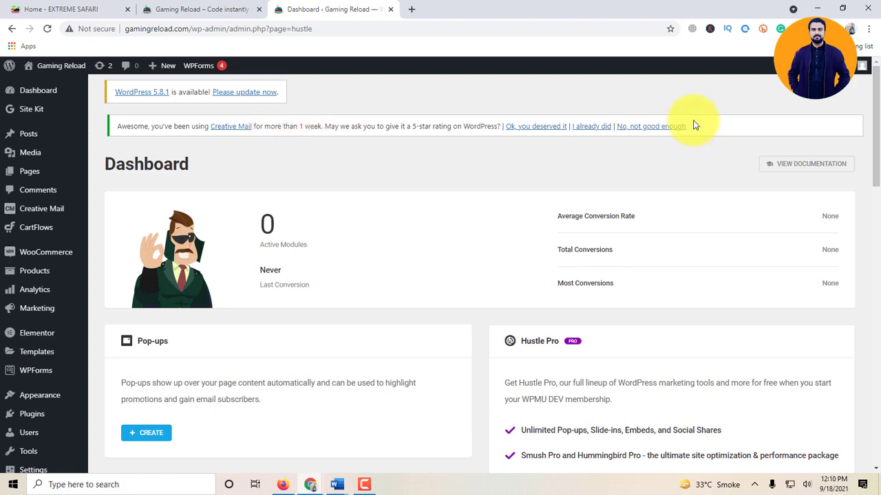
{"action": "scroll", "coordinate": [285, 320], "scroll_direction": "down", "scroll_amount": 1}
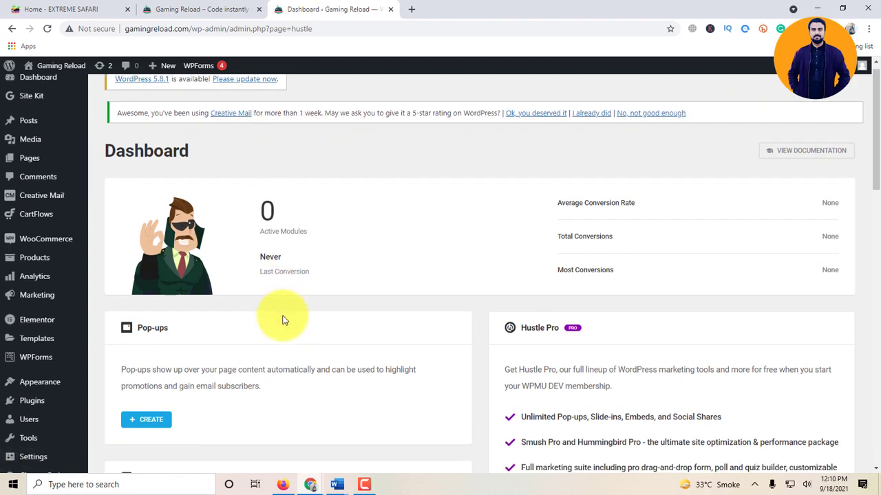
{"action": "scroll", "coordinate": [284, 320], "scroll_direction": "down", "scroll_amount": 3}
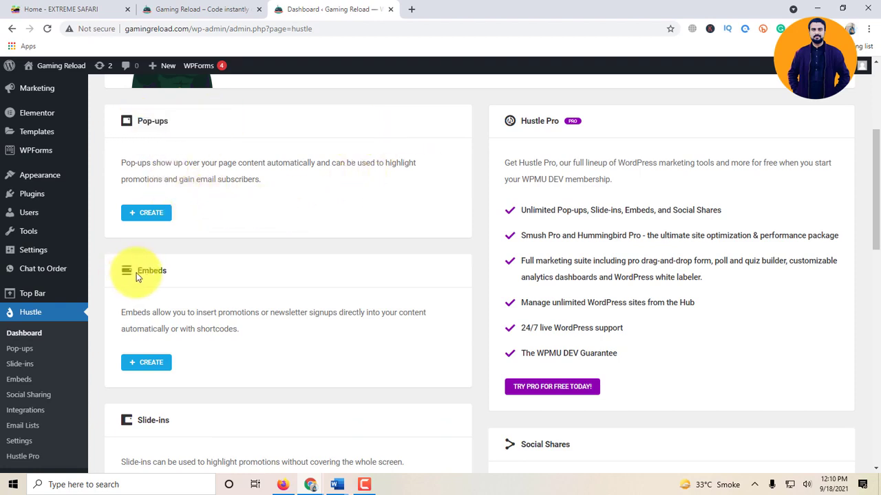
{"action": "left_click_drag", "start_coordinate": [132, 274], "coordinate": [175, 276]}
{"action": "scroll", "coordinate": [178, 278], "scroll_direction": "down", "scroll_amount": 4}
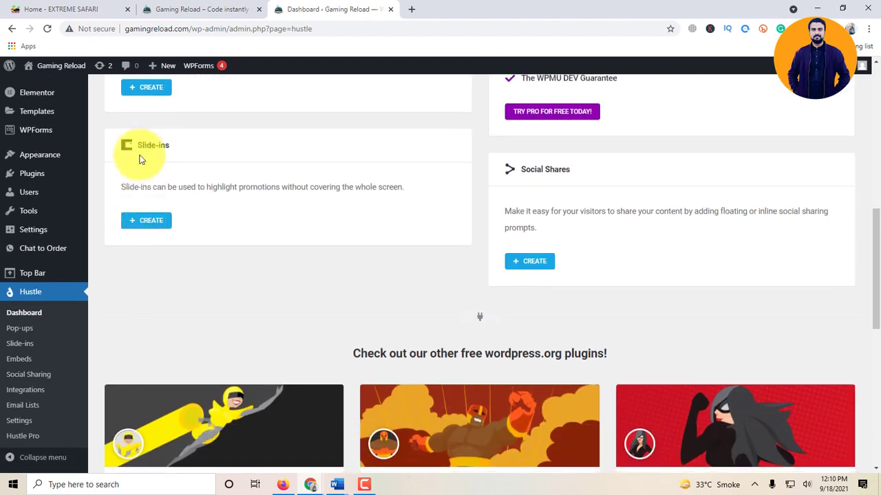
{"action": "left_click_drag", "start_coordinate": [130, 144], "coordinate": [192, 153]}
{"action": "scroll", "coordinate": [206, 219], "scroll_direction": "up", "scroll_amount": 4}
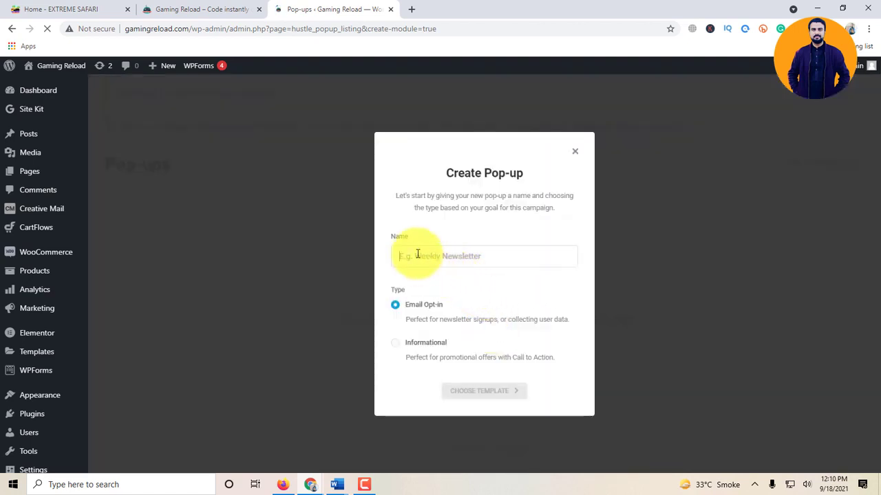
- Name the new pop-up "Gaming Reload", set its type to Informational and proceed to the template selection
{"action": "left_click", "coordinate": [416, 254]}
{"action": "type", "text": "Gaming Reload"}
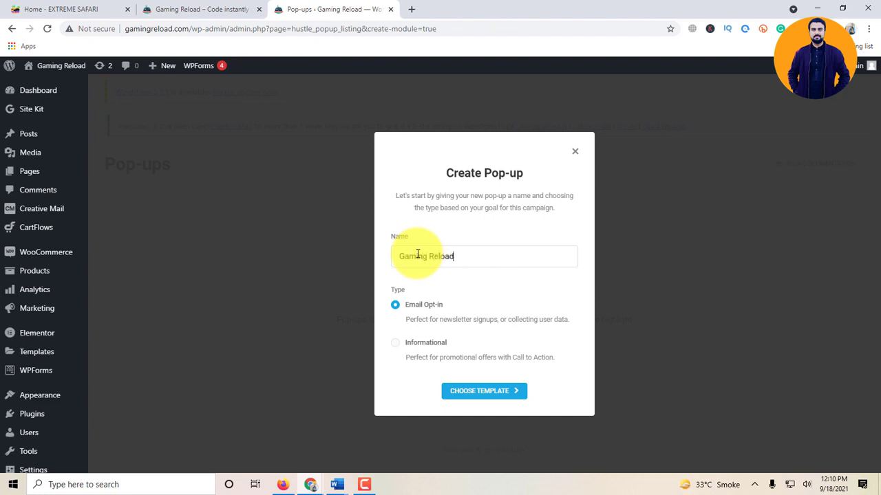
{"action": "left_click", "coordinate": [435, 351]}
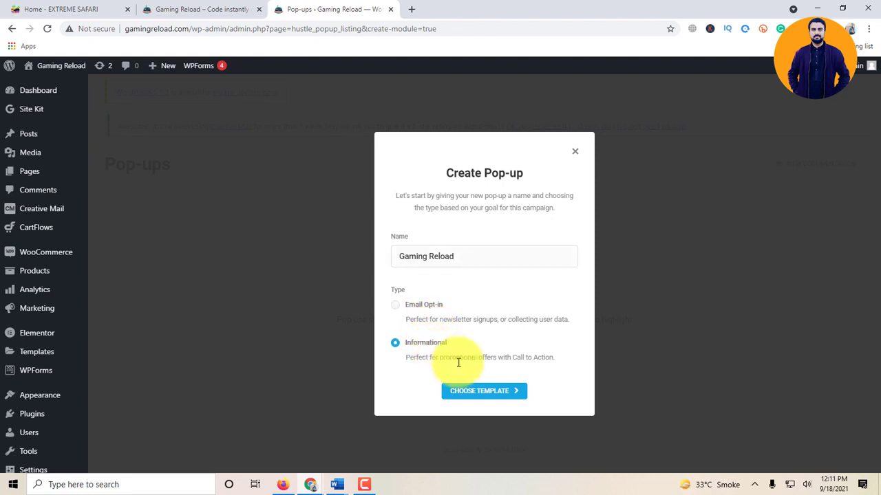
{"action": "left_click", "coordinate": [500, 398]}
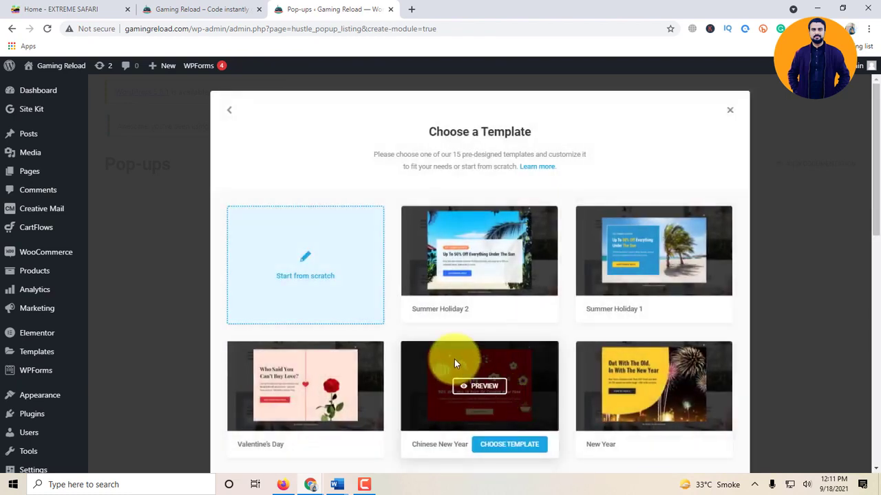
- Look through the available pop-up templates and preview the Pandemic template
{"action": "scroll", "coordinate": [633, 378], "scroll_direction": "down", "scroll_amount": 3}
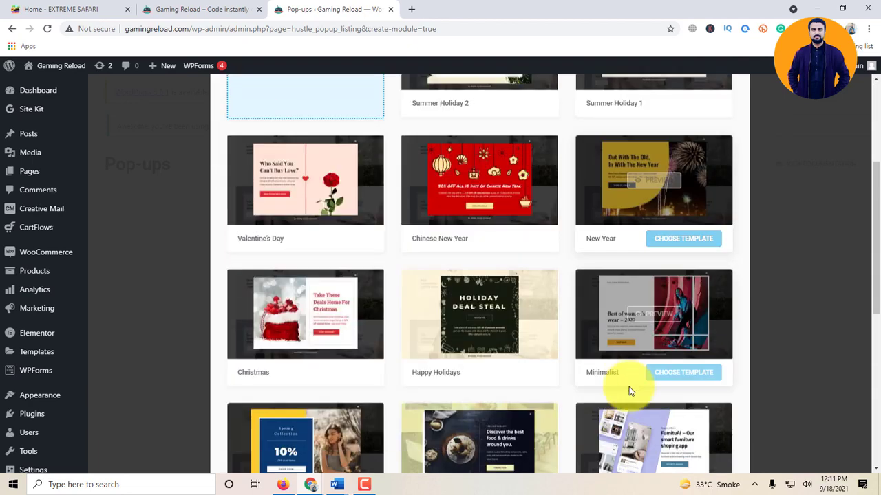
{"action": "scroll", "coordinate": [599, 388], "scroll_direction": "down", "scroll_amount": 3}
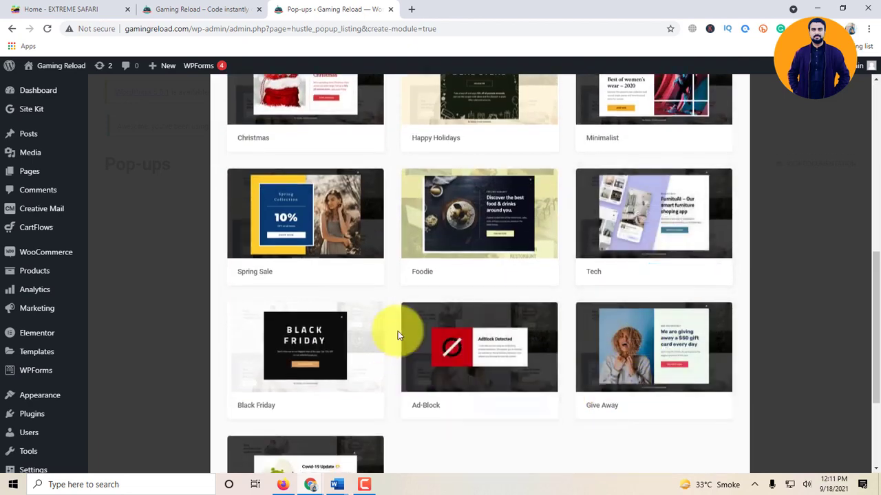
{"action": "scroll", "coordinate": [406, 337], "scroll_direction": "down", "scroll_amount": 3}
{"action": "mouse_move", "coordinate": [319, 328]}
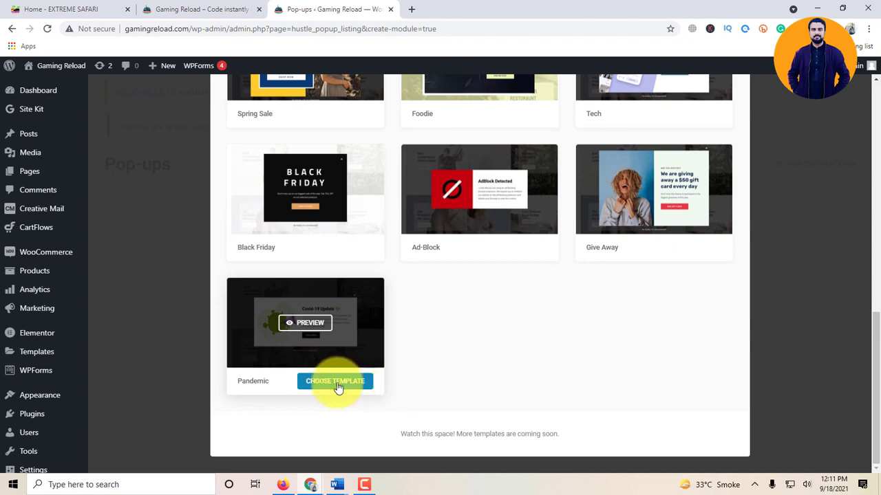
{"action": "left_click", "coordinate": [310, 326]}
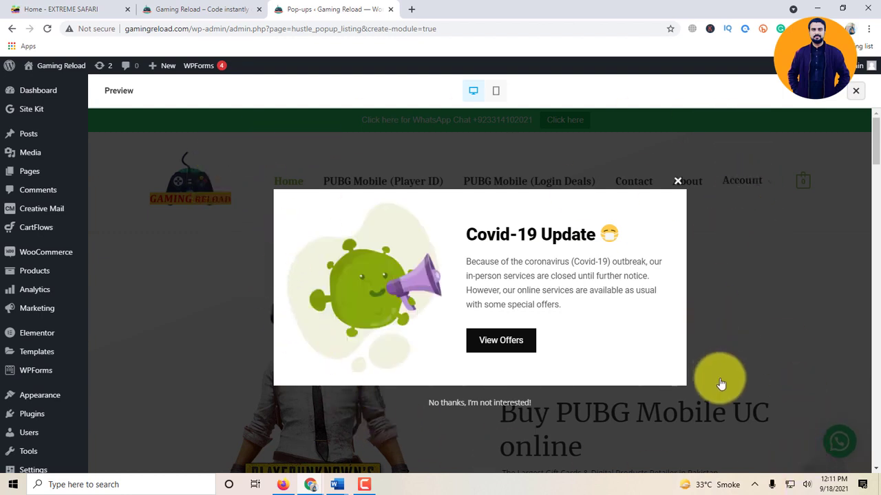
- Check the Pandemic template preview over the site in desktop and mobile views, and close the preview
{"action": "scroll", "coordinate": [654, 328], "scroll_direction": "down", "scroll_amount": 4}
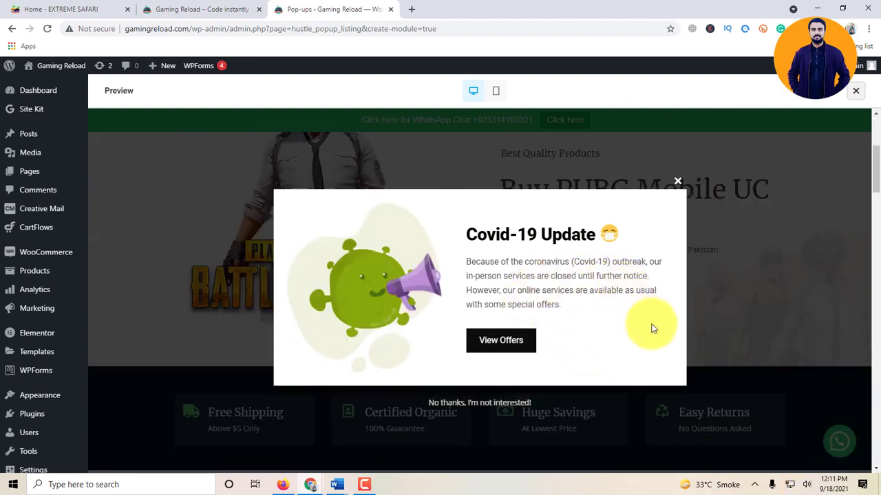
{"action": "scroll", "coordinate": [661, 335], "scroll_direction": "up", "scroll_amount": 4}
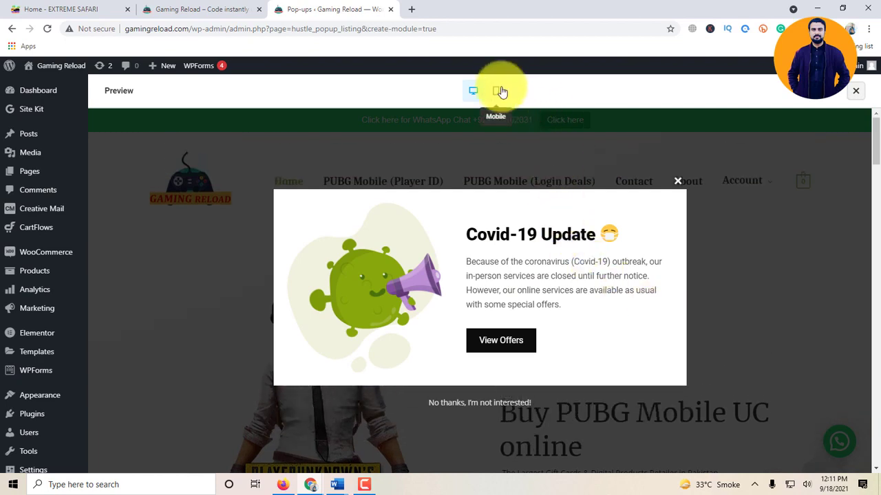
{"action": "left_click", "coordinate": [497, 91]}
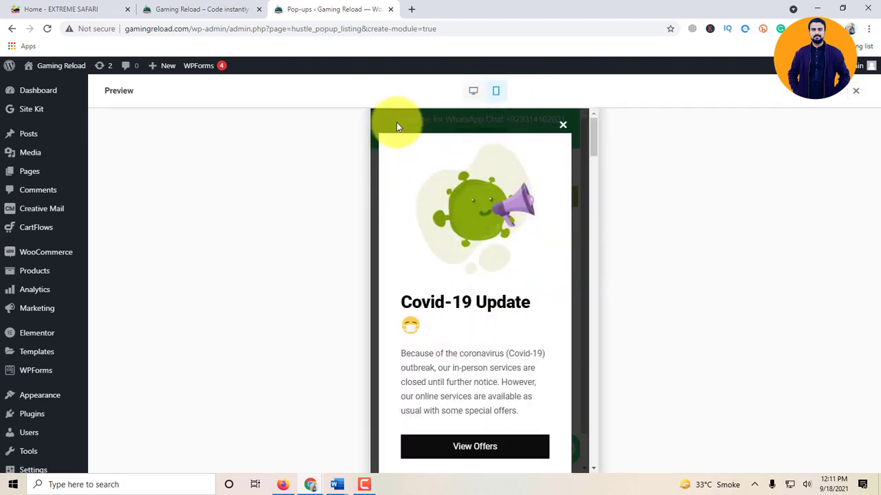
{"action": "left_click", "coordinate": [472, 93]}
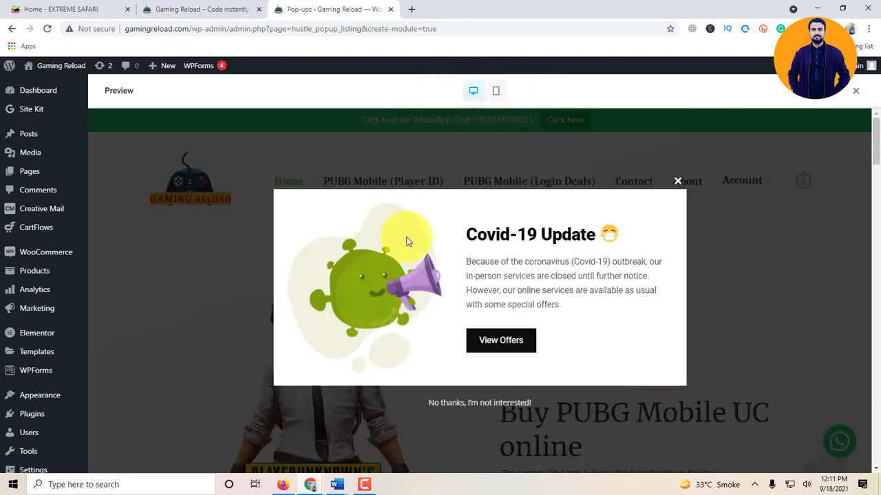
{"action": "left_click", "coordinate": [853, 94]}
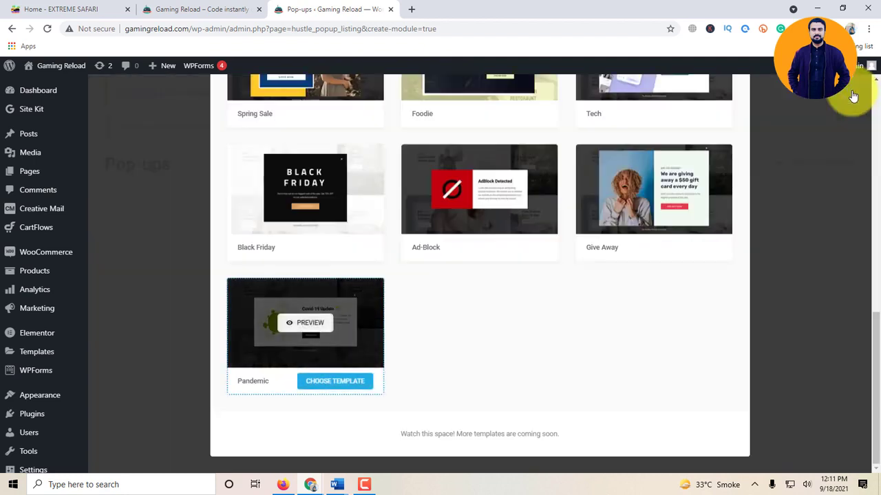
- Choose the Pandemic template for the pop-up and replace its title with "Welcome to Gaming Reload"
{"action": "left_click", "coordinate": [336, 385]}
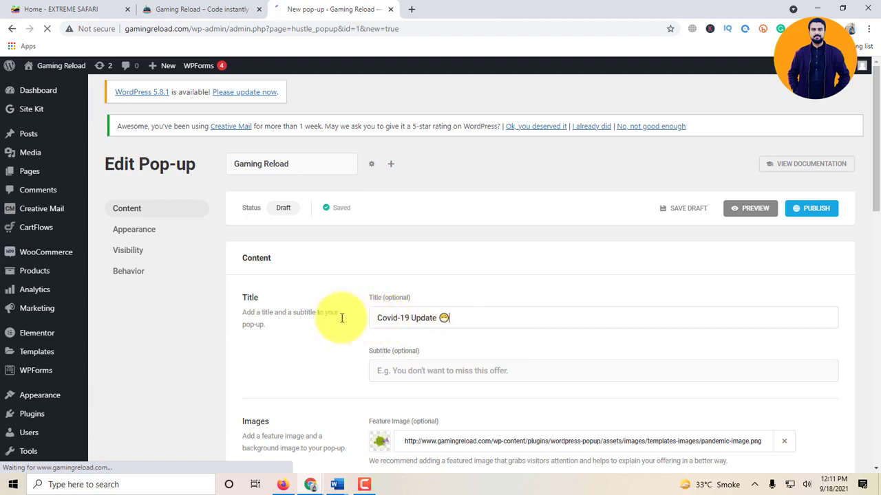
{"action": "key", "text": "ctrl+a"}
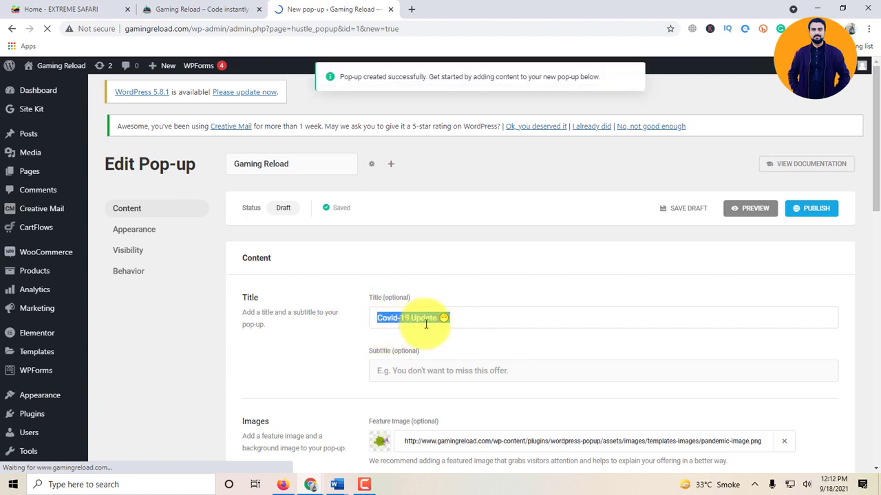
{"action": "key", "text": "BackSpace"}
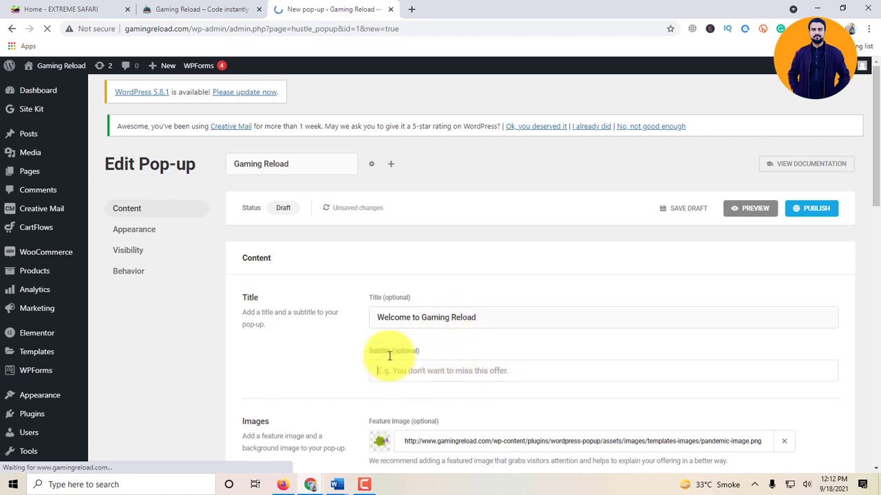
- Replace the pop-up's feature image with the Gaming Reload logo cropped-3951372-01-1.png from the media library
{"action": "scroll", "coordinate": [395, 359], "scroll_direction": "down", "scroll_amount": 1}
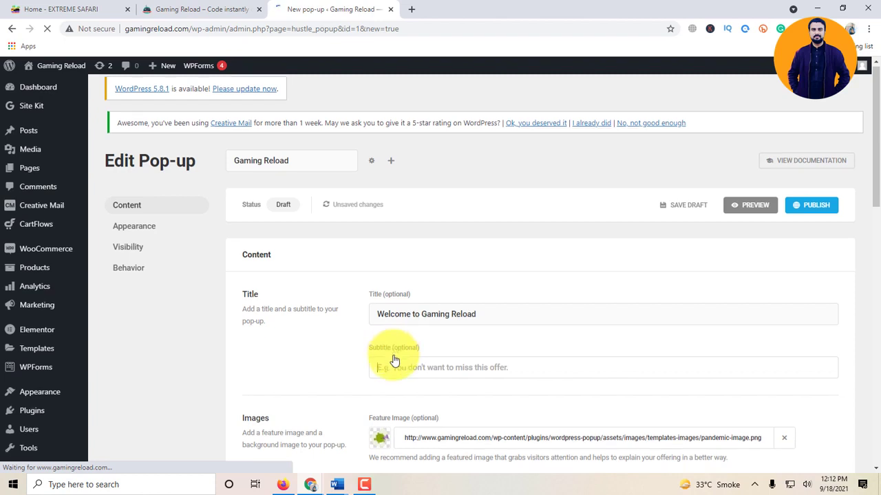
{"action": "scroll", "coordinate": [428, 373], "scroll_direction": "down", "scroll_amount": 3}
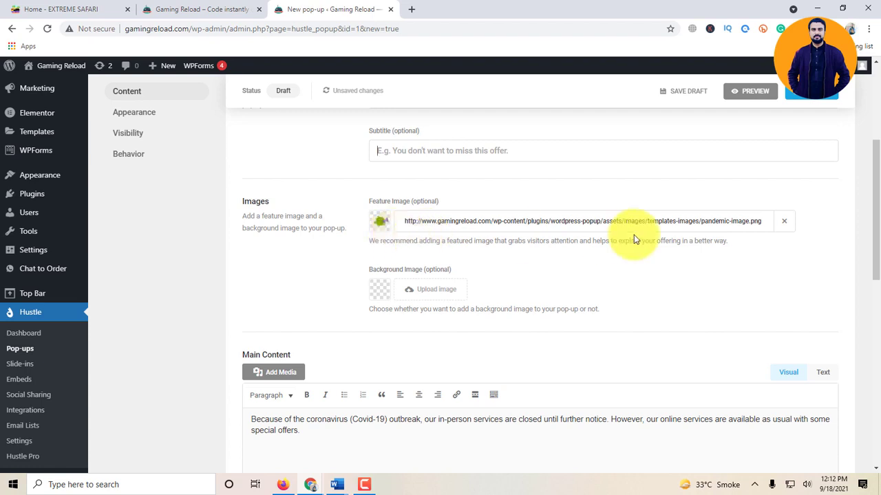
{"action": "left_click", "coordinate": [785, 227]}
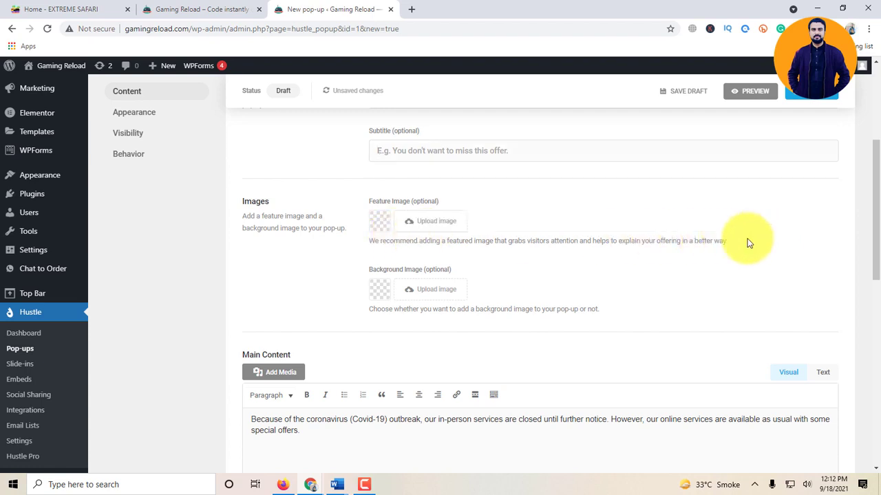
{"action": "left_click", "coordinate": [433, 227]}
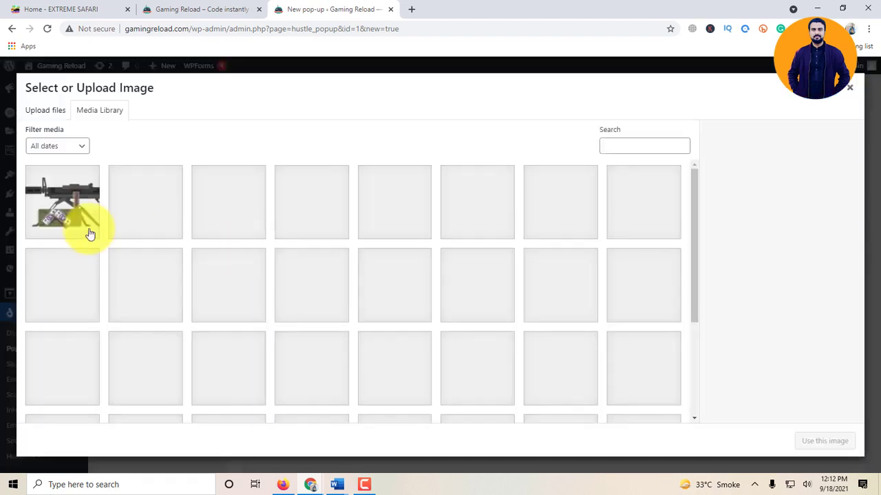
{"action": "scroll", "coordinate": [229, 293], "scroll_direction": "down", "scroll_amount": 1}
{"action": "scroll", "coordinate": [229, 293], "scroll_direction": "down", "scroll_amount": 1}
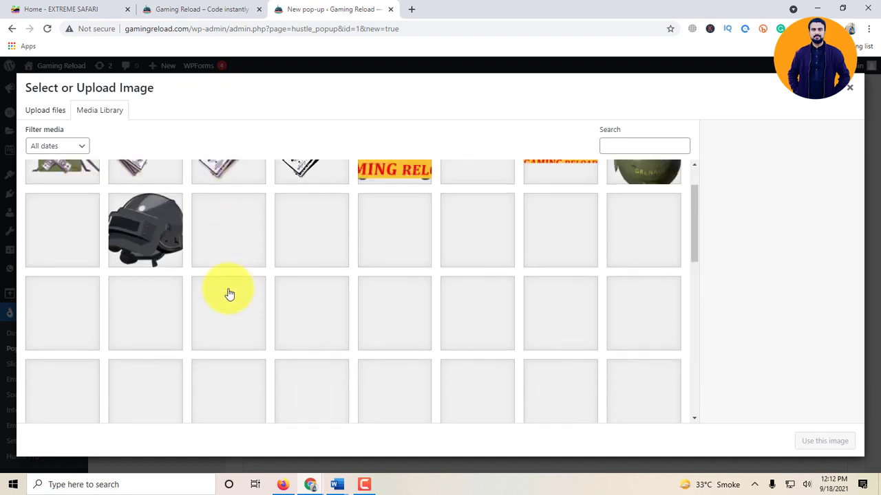
{"action": "scroll", "coordinate": [229, 294], "scroll_direction": "up", "scroll_amount": 1}
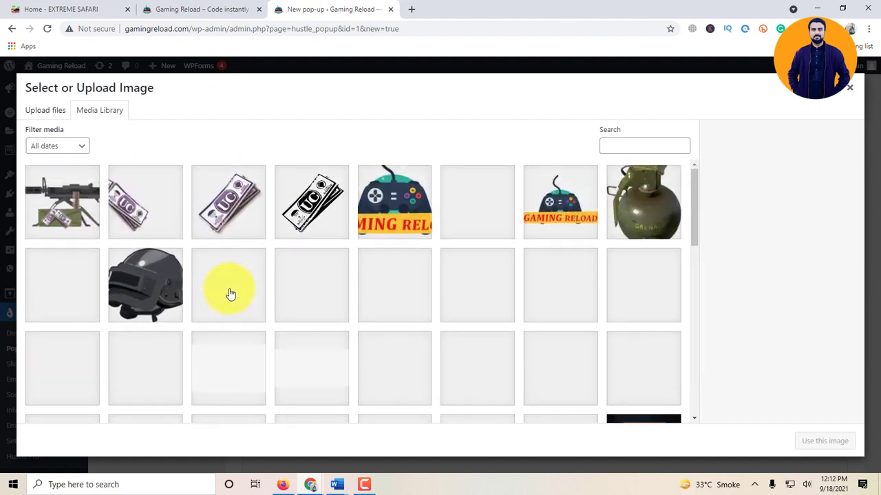
{"action": "left_click", "coordinate": [394, 214]}
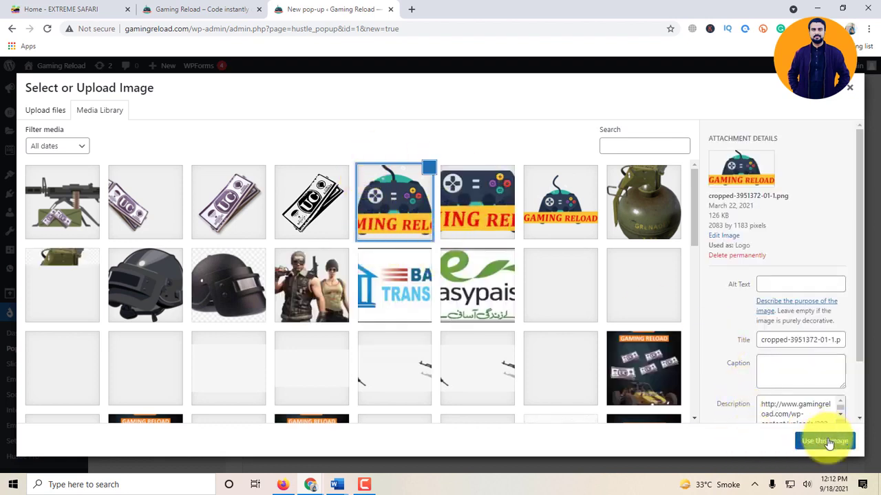
{"action": "left_click", "coordinate": [825, 441]}
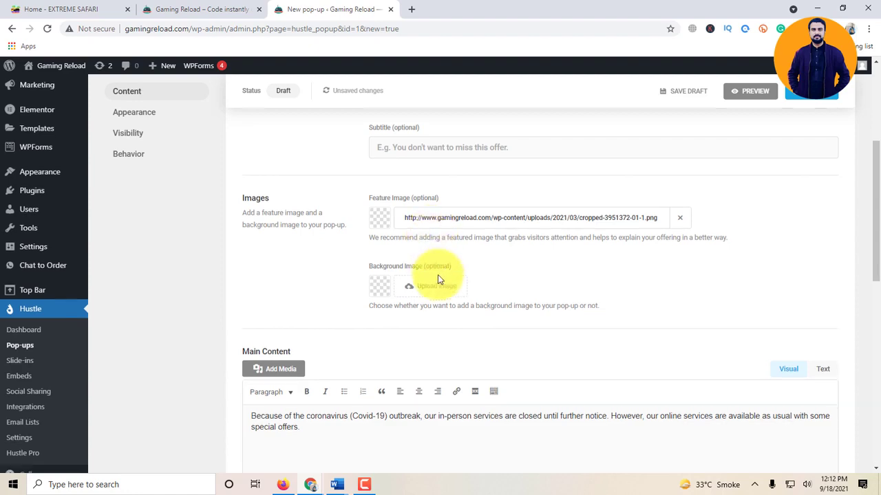
{"action": "scroll", "coordinate": [439, 278], "scroll_direction": "down", "scroll_amount": 1}
{"action": "scroll", "coordinate": [437, 275], "scroll_direction": "up", "scroll_amount": 2}
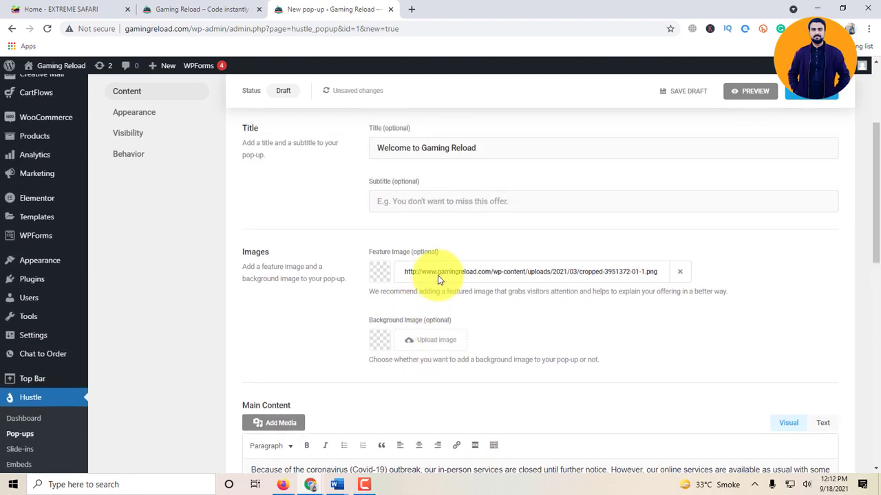
- Open the About page of the Gaming Reload site in the browser tab showing its home page
{"action": "left_click", "coordinate": [206, 9]}
{"action": "scroll", "coordinate": [351, 262], "scroll_direction": "down", "scroll_amount": 6}
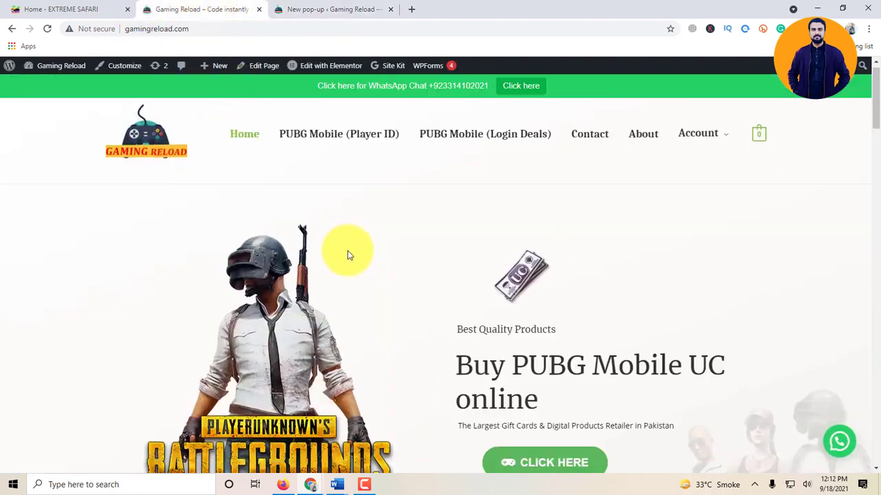
{"action": "scroll", "coordinate": [355, 247], "scroll_direction": "up", "scroll_amount": 6}
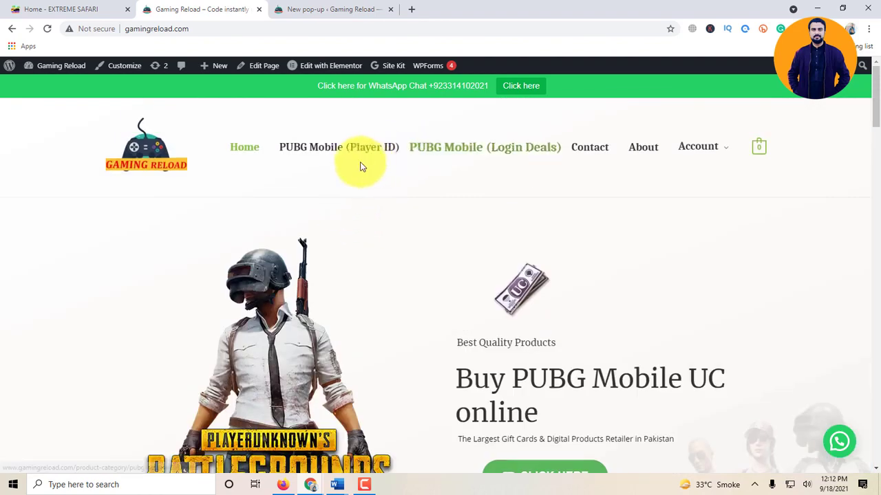
{"action": "left_click", "coordinate": [639, 150]}
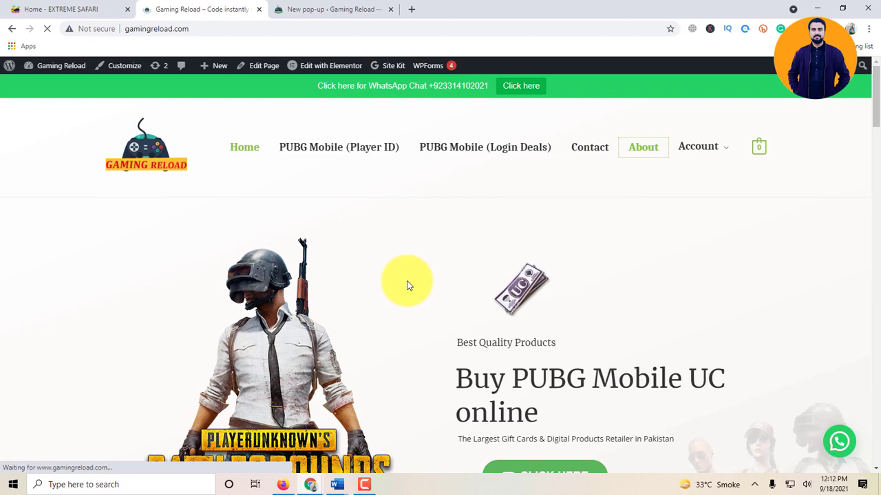
{"action": "scroll", "coordinate": [406, 284], "scroll_direction": "down", "scroll_amount": 6}
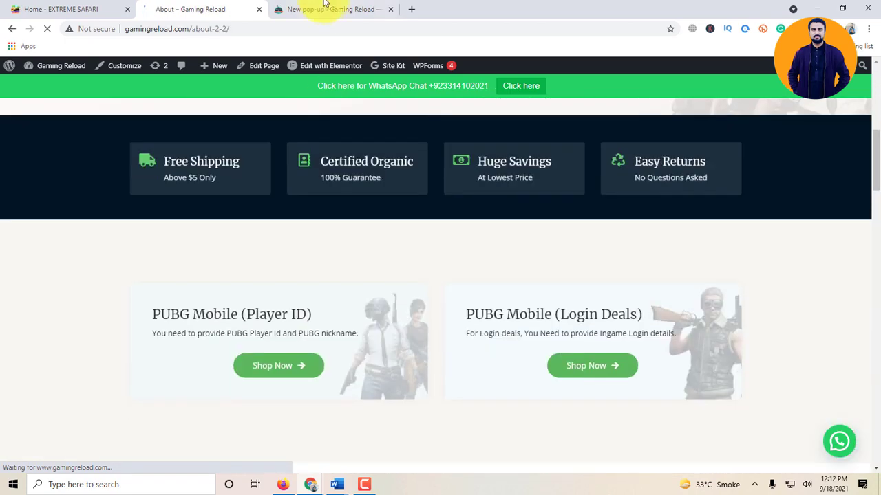
- Try to replace the pop-up's Covid-19 main content with the opening sentences of the About page
{"action": "left_click", "coordinate": [324, 4]}
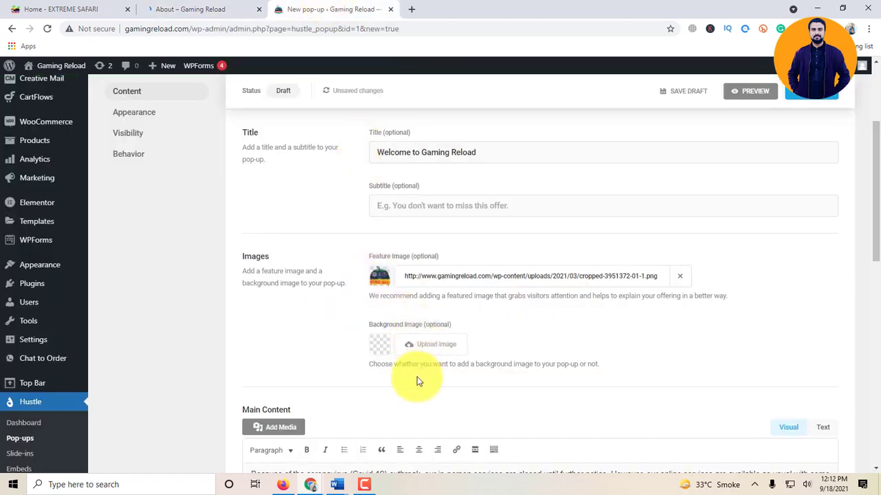
{"action": "scroll", "coordinate": [417, 378], "scroll_direction": "down", "scroll_amount": 2}
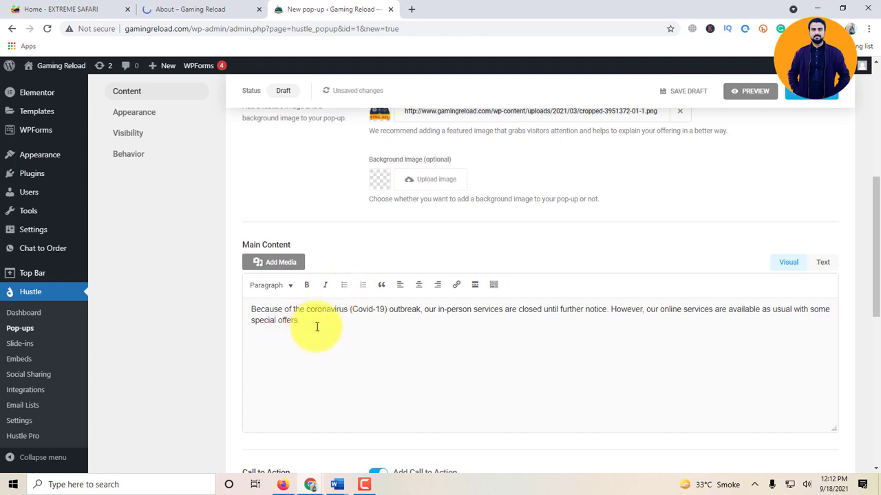
{"action": "left_click_drag", "start_coordinate": [297, 320], "coordinate": [252, 306]}
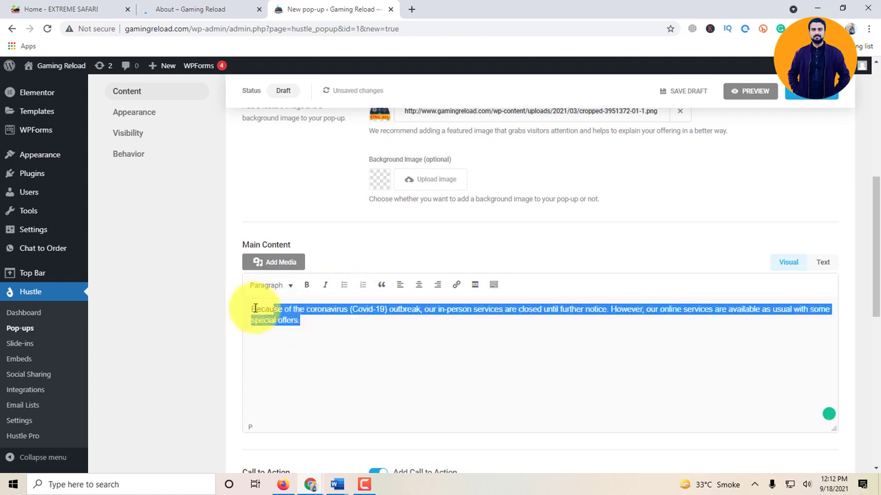
{"action": "left_click", "coordinate": [192, 9]}
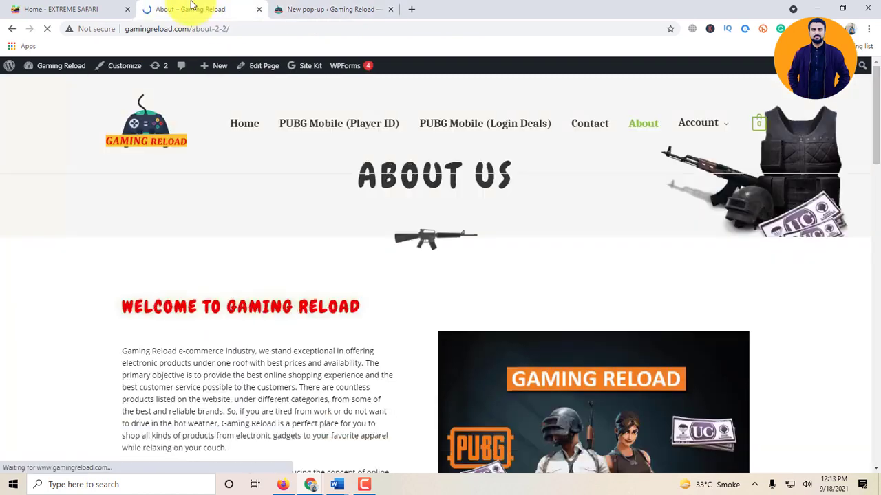
{"action": "left_click_drag", "start_coordinate": [123, 352], "coordinate": [226, 413]}
{"action": "scroll", "coordinate": [242, 427], "scroll_direction": "down", "scroll_amount": 5}
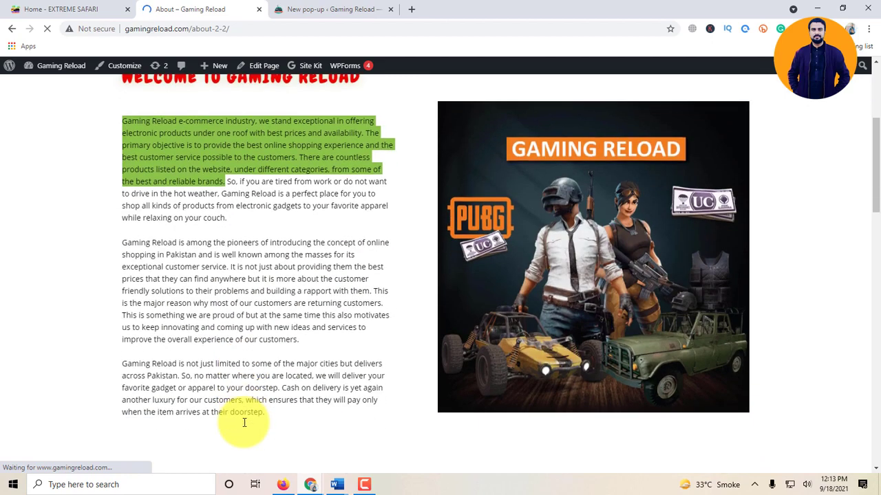
{"action": "left_click", "coordinate": [333, 9]}
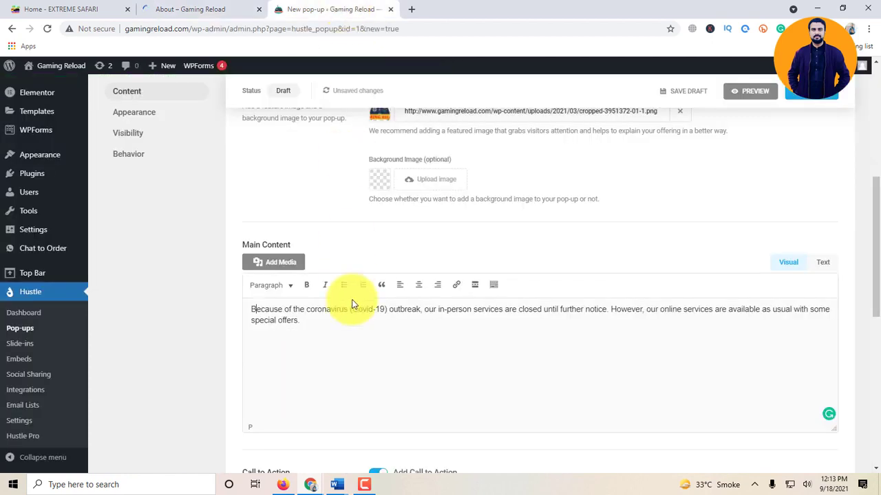
{"action": "triple_click", "coordinate": [313, 326]}
{"action": "type", "text": "Welcome to Extreme Desert Safari Dubai"}
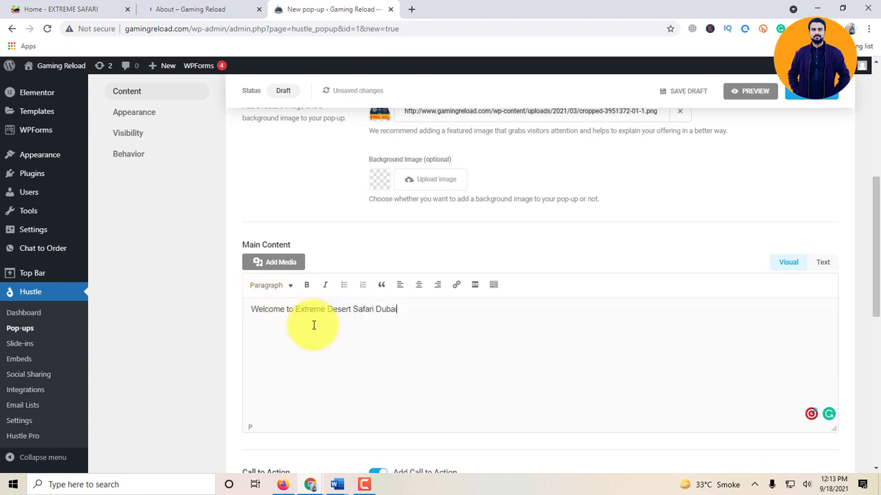
- Copy the whole first paragraph under "Welcome to Gaming Reload" on the About page and paste it over the pop-up's main content
{"action": "left_click", "coordinate": [187, 9]}
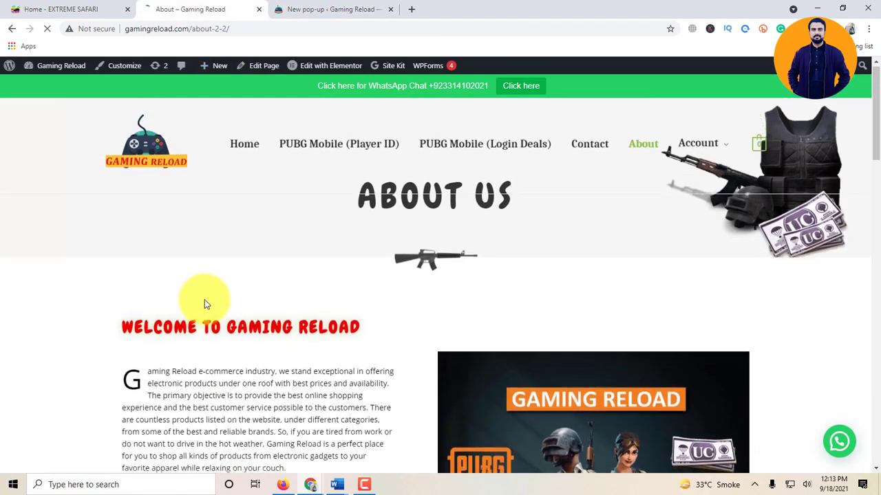
{"action": "scroll", "coordinate": [130, 274], "scroll_direction": "down", "scroll_amount": 2}
{"action": "left_click_drag", "start_coordinate": [128, 274], "coordinate": [244, 358]}
{"action": "key", "text": "ctrl+c"}
{"action": "right_click", "coordinate": [245, 358]}
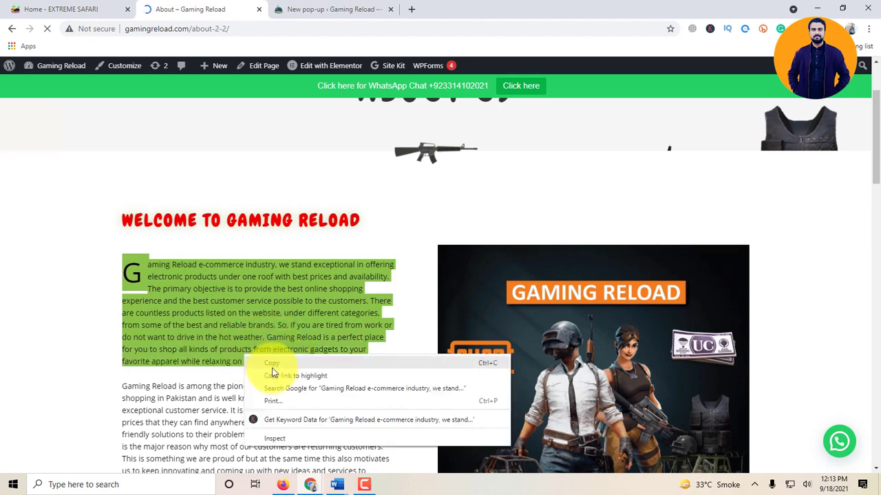
{"action": "left_click", "coordinate": [272, 367]}
{"action": "left_click", "coordinate": [329, 8]}
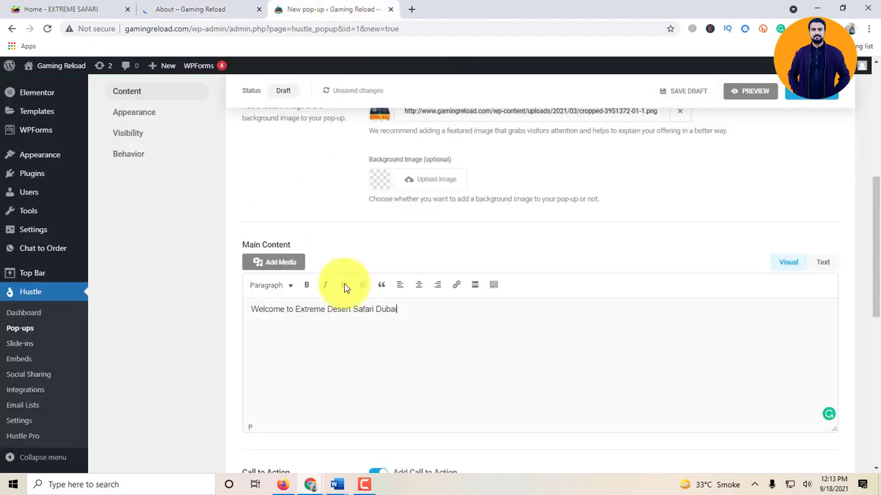
{"action": "left_click_drag", "start_coordinate": [409, 312], "coordinate": [128, 315]}
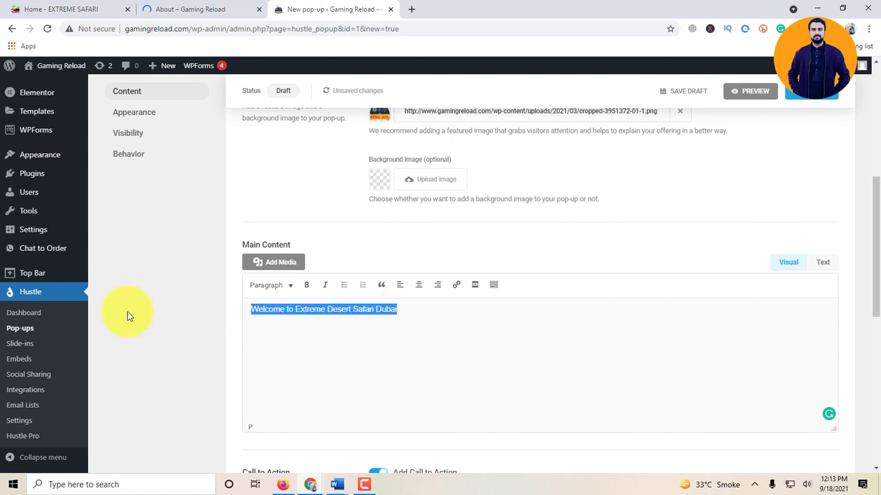
{"action": "key", "text": "ctrl+v"}
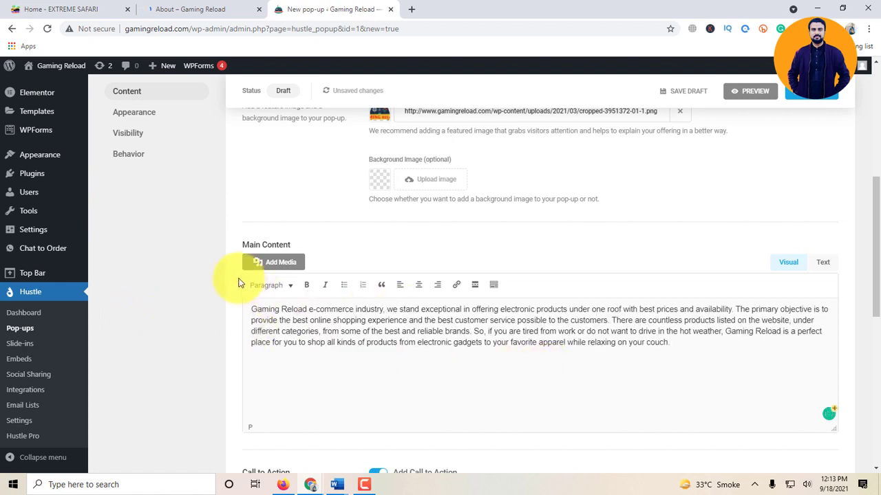
{"action": "scroll", "coordinate": [277, 309], "scroll_direction": "down", "scroll_amount": 5}
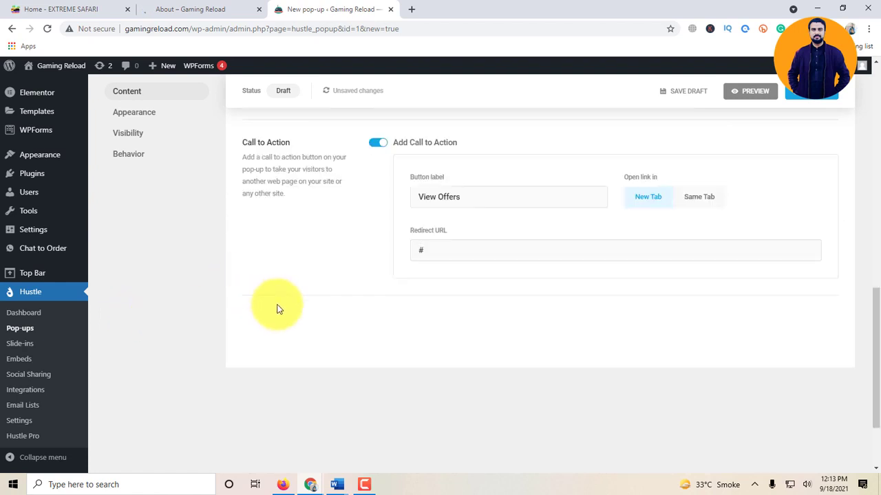
{"action": "scroll", "coordinate": [277, 309], "scroll_direction": "up", "scroll_amount": 4}
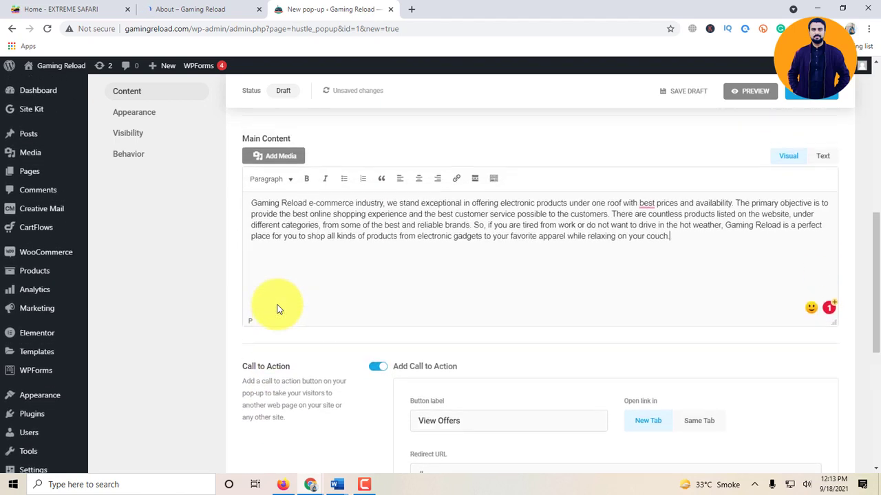
- Change the call to action's button label to "Whatsapp me"
{"action": "scroll", "coordinate": [278, 309], "scroll_direction": "down", "scroll_amount": 2}
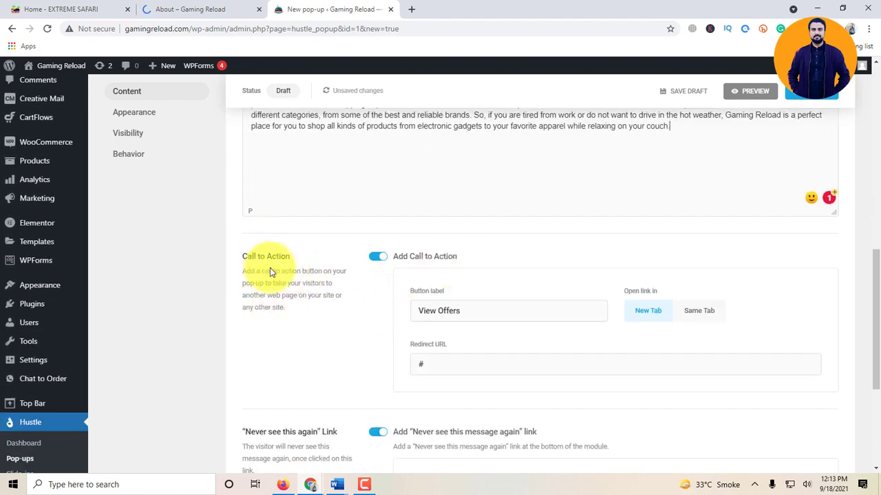
{"action": "left_click_drag", "start_coordinate": [491, 319], "coordinate": [383, 314]}
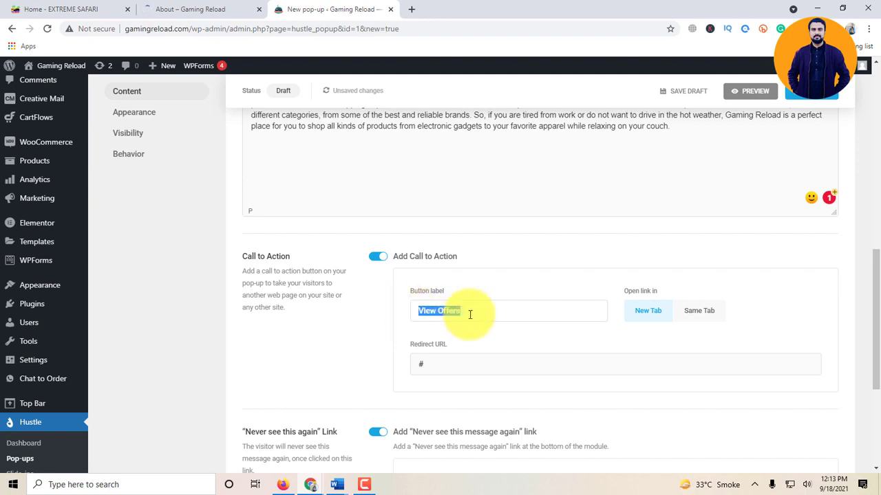
{"action": "scroll", "coordinate": [468, 314], "scroll_direction": "down", "scroll_amount": 2}
{"action": "scroll", "coordinate": [469, 316], "scroll_direction": "up", "scroll_amount": 1}
{"action": "scroll", "coordinate": [469, 315], "scroll_direction": "up", "scroll_amount": 1}
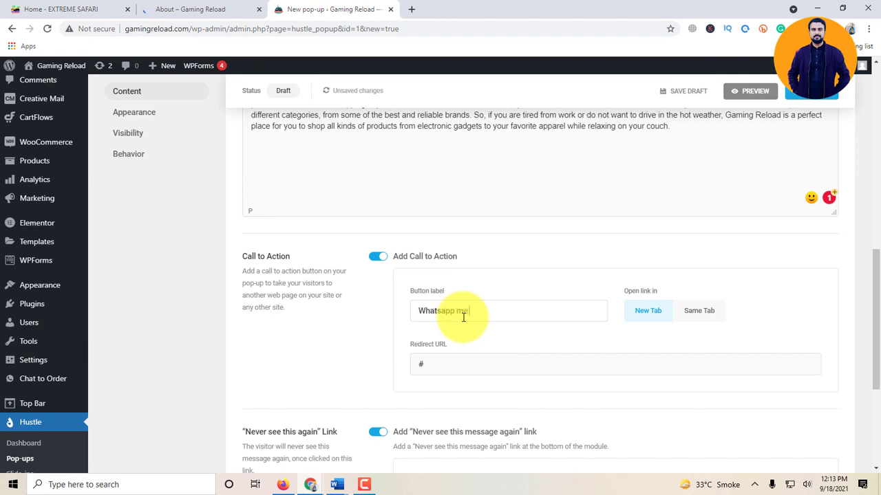
{"action": "key", "text": "Tab"}
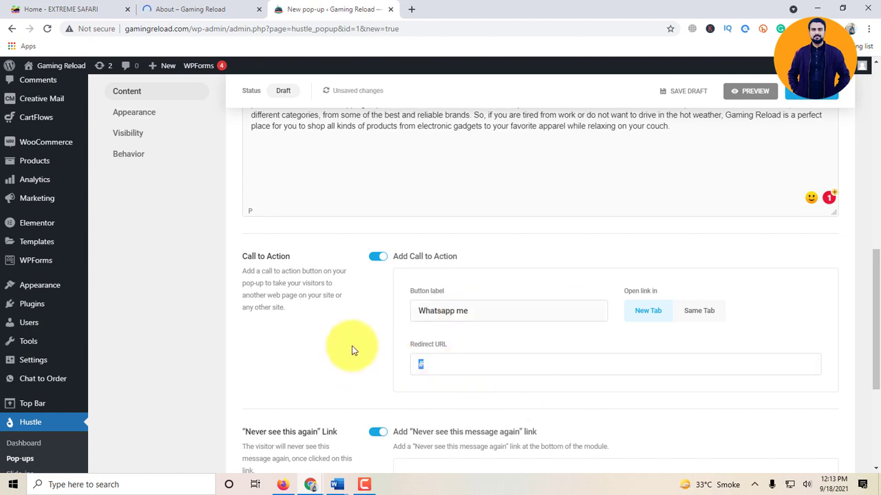
- Open the WhatsApp chat link from the green bar on the About page and copy the resulting api.whatsapp.com address
{"action": "left_click", "coordinate": [180, 9]}
{"action": "scroll", "coordinate": [459, 262], "scroll_direction": "down", "scroll_amount": 5}
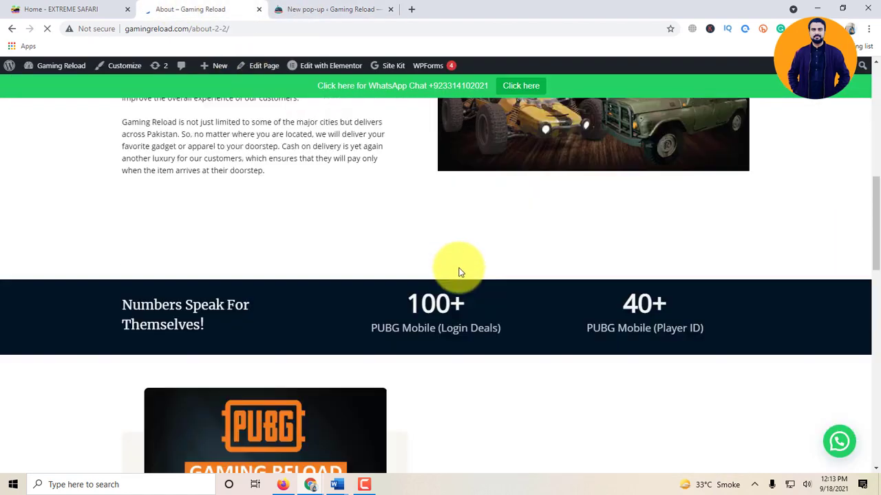
{"action": "scroll", "coordinate": [439, 271], "scroll_direction": "up", "scroll_amount": 7}
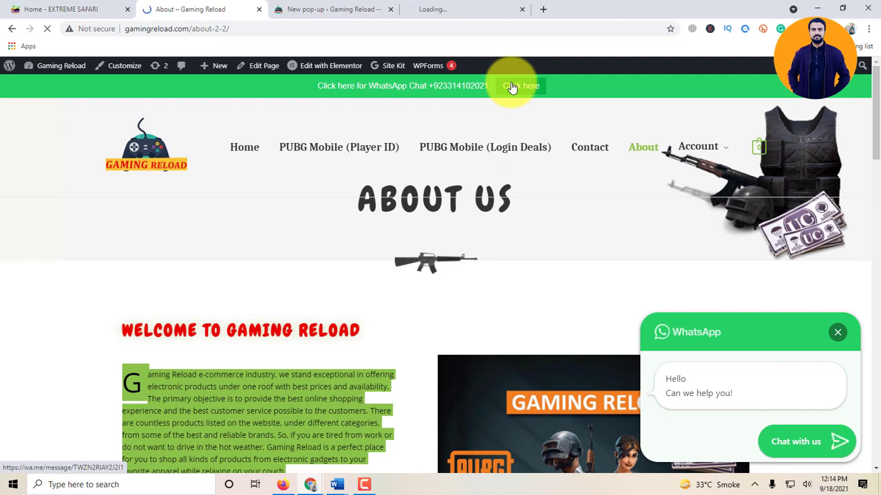
{"action": "left_click", "coordinate": [455, 9]}
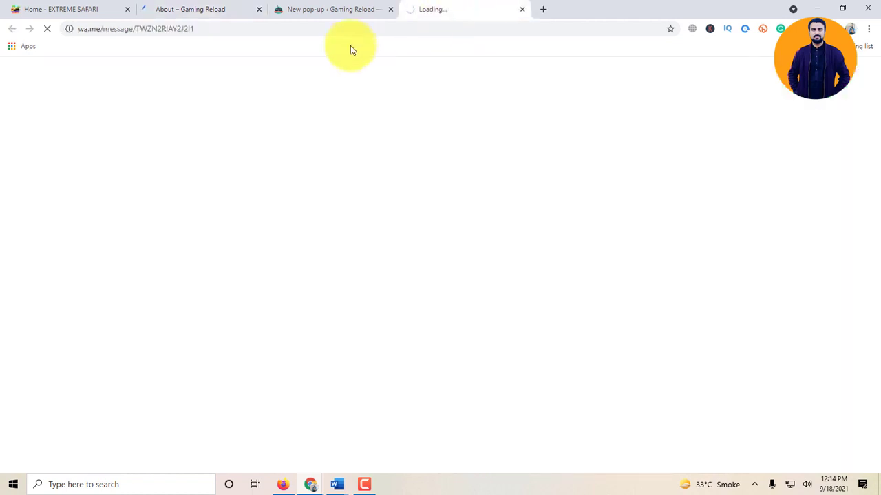
{"action": "double_click", "coordinate": [257, 35]}
{"action": "triple_click", "coordinate": [216, 32]}
{"action": "key", "text": "ctrl+c"}
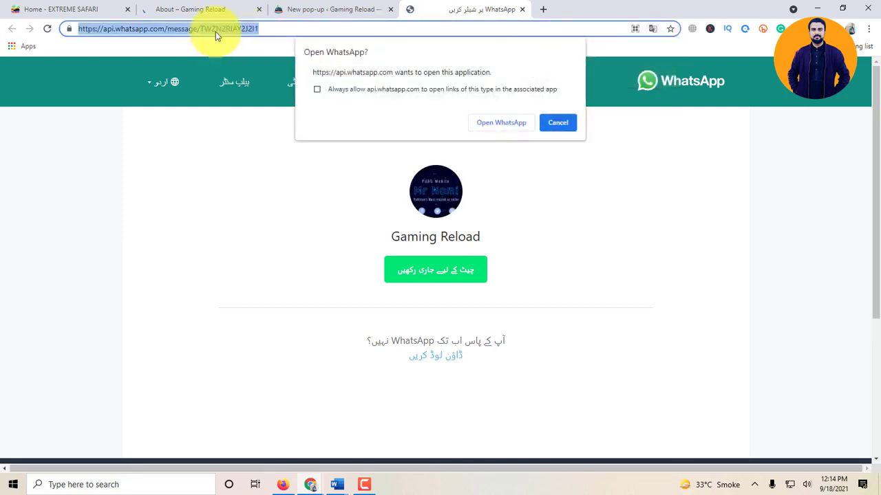
- Paste the copied WhatsApp message link over the # in the call to action's redirect URL on the pop-up editing page
{"action": "left_click", "coordinate": [296, 9]}
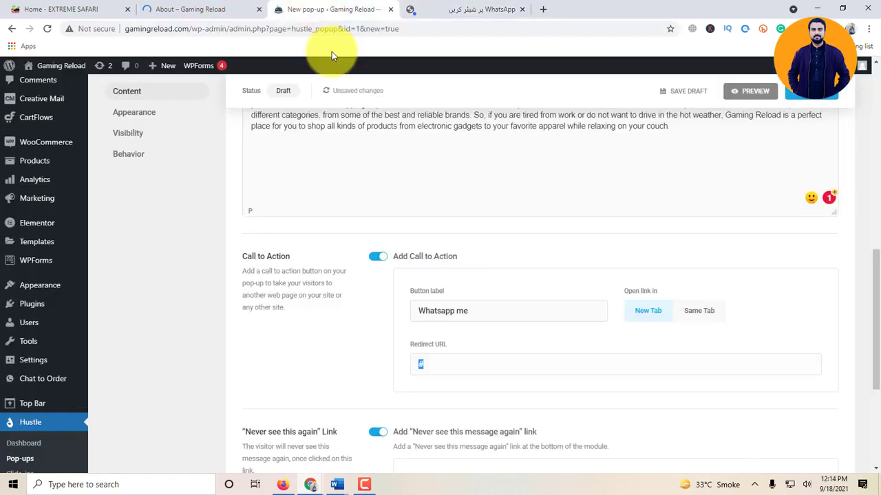
{"action": "double_click", "coordinate": [474, 367]}
{"action": "key", "text": "ctrl+v"}
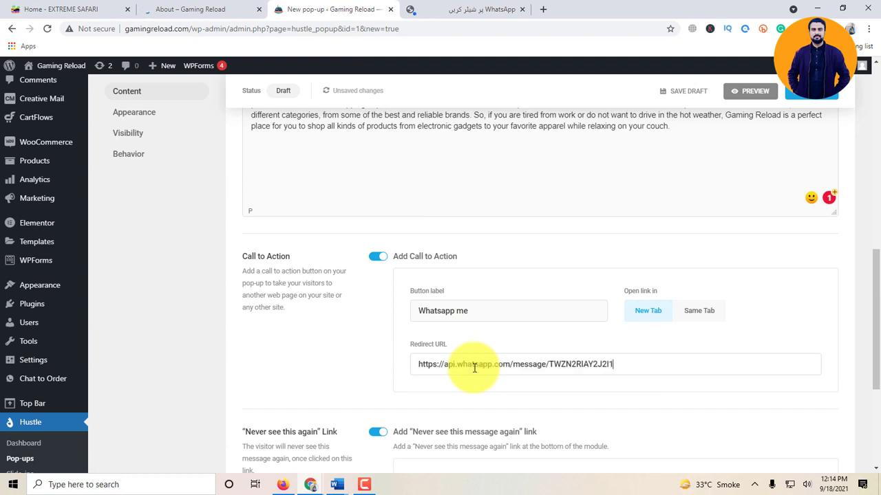
- Preview the pop-up on desktop, close the leftover WhatsApp browser tab, examine the pop-up's layout and text length, and dismiss it
{"action": "scroll", "coordinate": [481, 367], "scroll_direction": "down", "scroll_amount": 3}
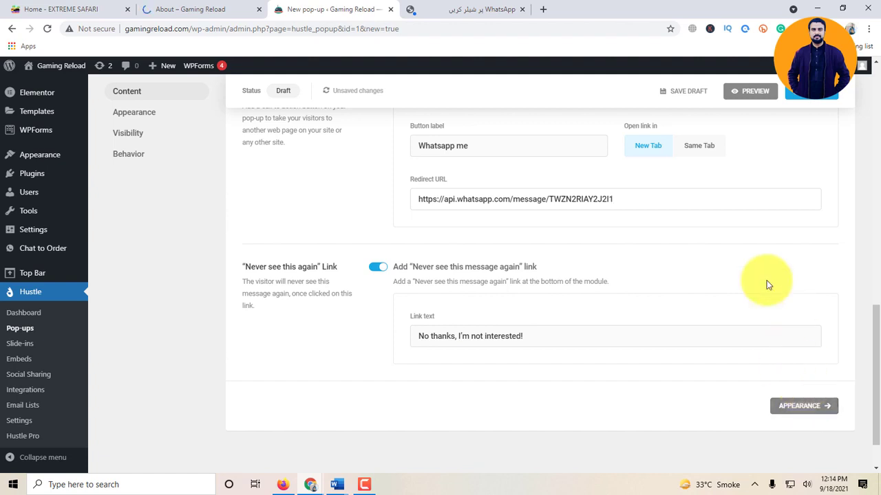
{"action": "left_click", "coordinate": [749, 94]}
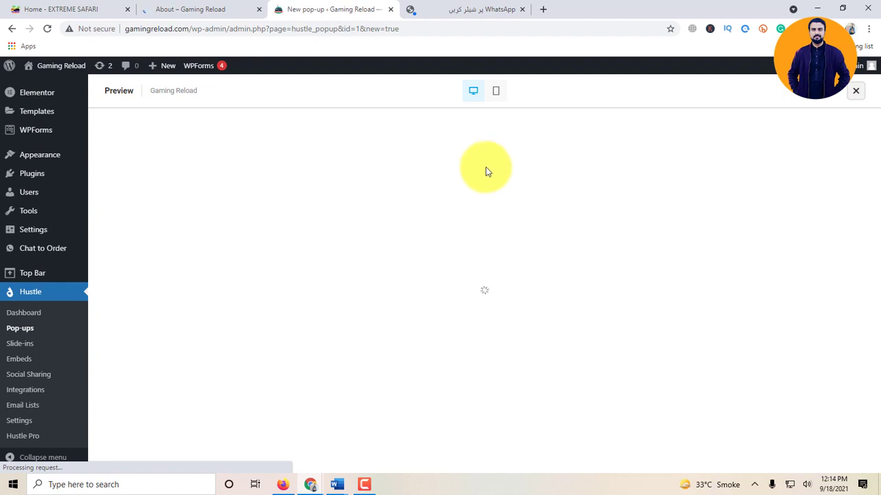
{"action": "left_click", "coordinate": [522, 10]}
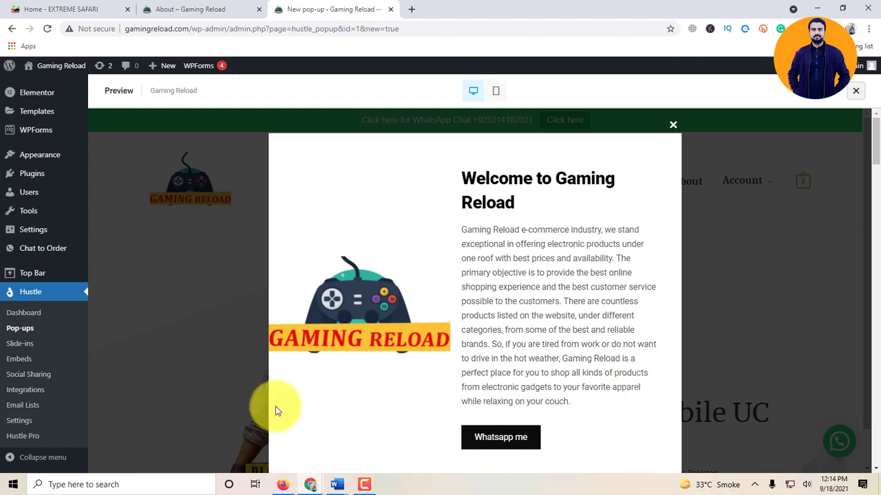
{"action": "scroll", "coordinate": [636, 420], "scroll_direction": "down", "scroll_amount": 1}
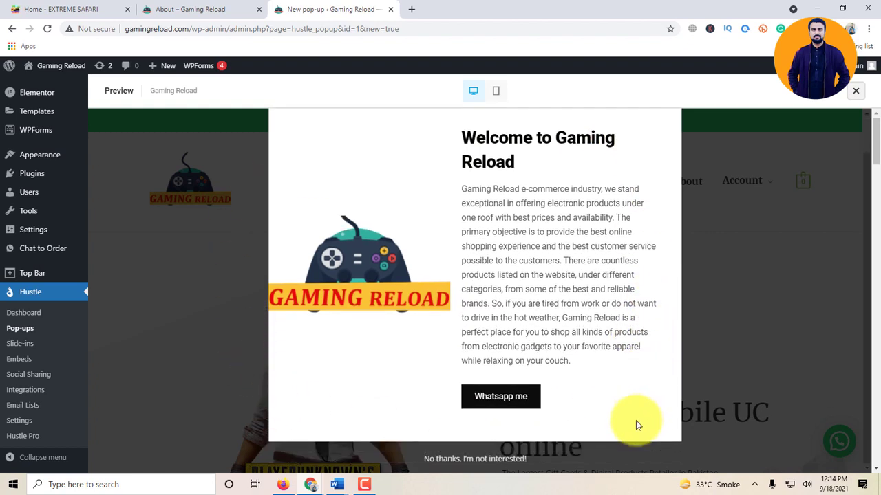
{"action": "scroll", "coordinate": [636, 420], "scroll_direction": "up", "scroll_amount": 1}
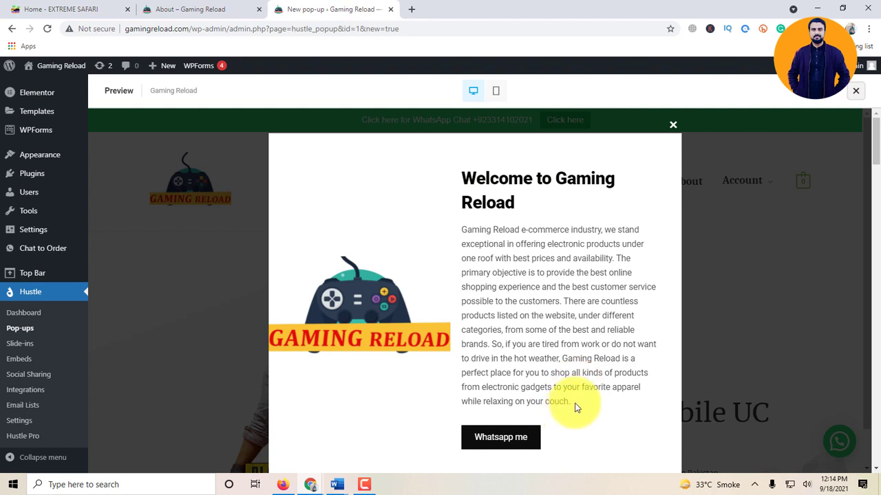
{"action": "left_click_drag", "start_coordinate": [570, 403], "coordinate": [471, 287]}
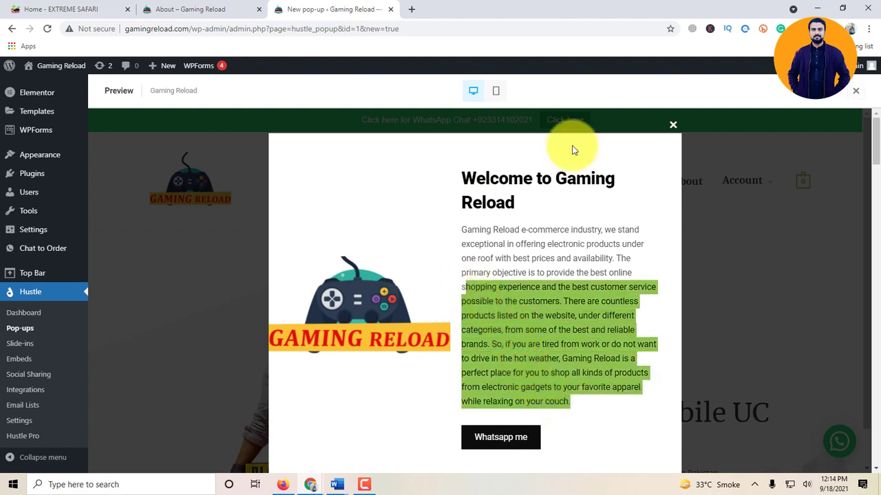
{"action": "left_click", "coordinate": [672, 126]}
- Glance at the About page, look over the site behind the dismissed pop-up, and leave the preview
{"action": "left_click", "coordinate": [223, 4]}
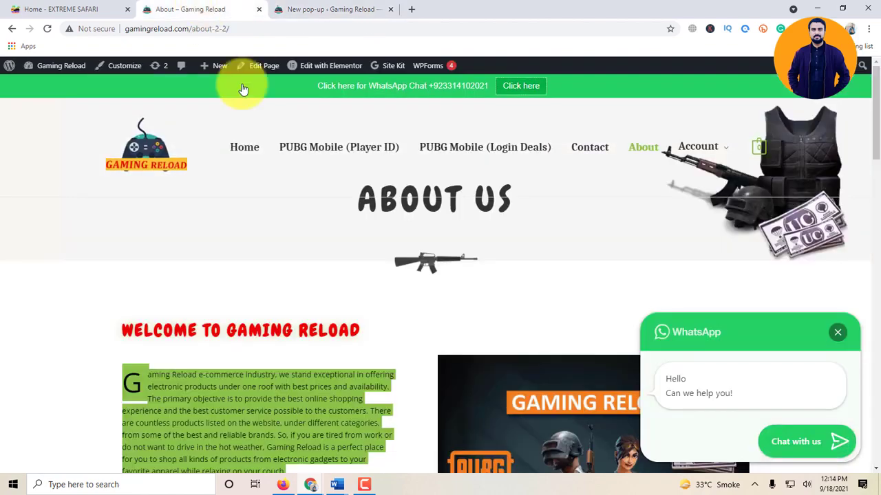
{"action": "scroll", "coordinate": [379, 328], "scroll_direction": "down", "scroll_amount": 3}
{"action": "left_click", "coordinate": [346, 8]}
{"action": "scroll", "coordinate": [401, 318], "scroll_direction": "down", "scroll_amount": 6}
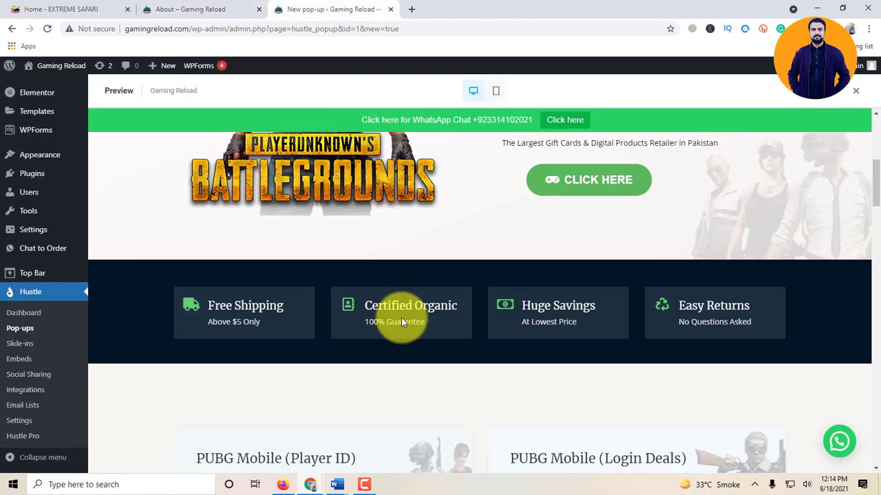
{"action": "scroll", "coordinate": [403, 321], "scroll_direction": "up", "scroll_amount": 3}
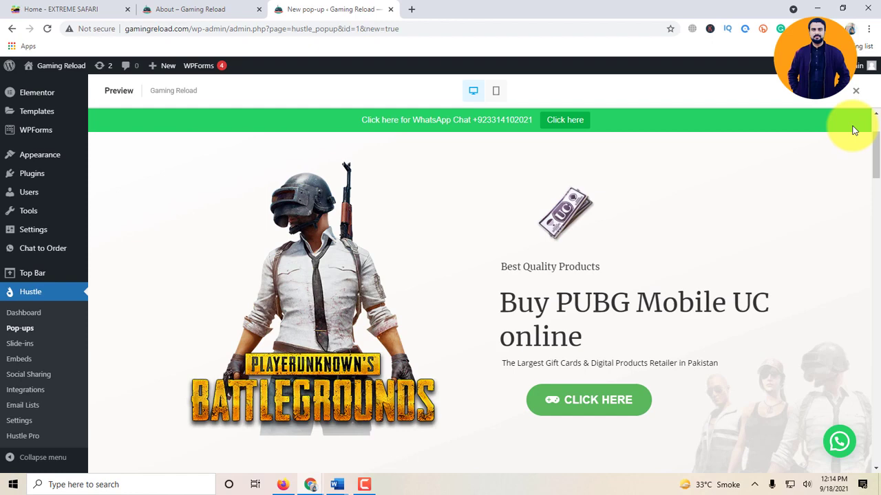
{"action": "left_click", "coordinate": [855, 91]}
- Shorten the pop-up's main content to its first sentence and accept the Grammarly correction "the best"
{"action": "scroll", "coordinate": [546, 192], "scroll_direction": "up", "scroll_amount": 6}
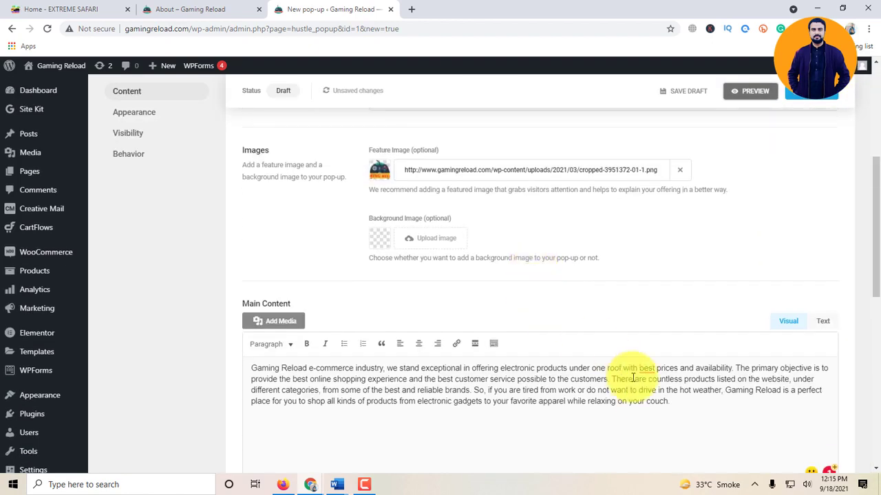
{"action": "scroll", "coordinate": [615, 372], "scroll_direction": "down", "scroll_amount": 1}
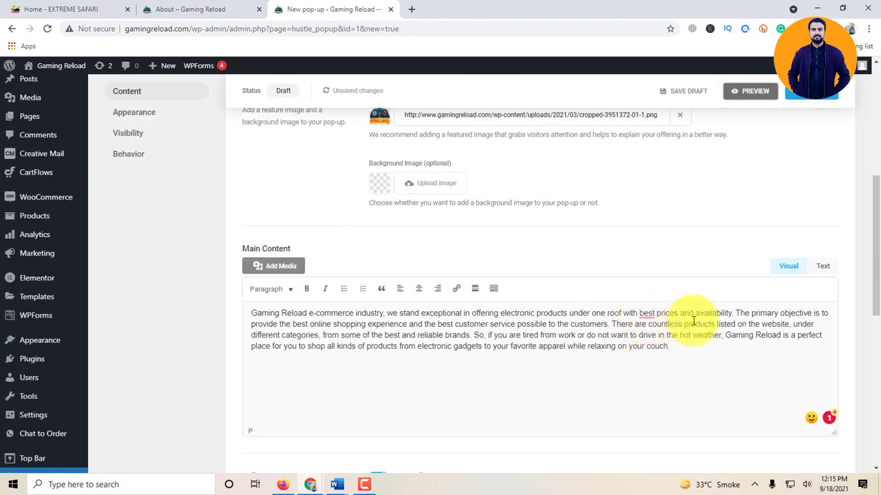
{"action": "left_click_drag", "start_coordinate": [735, 314], "coordinate": [743, 353]}
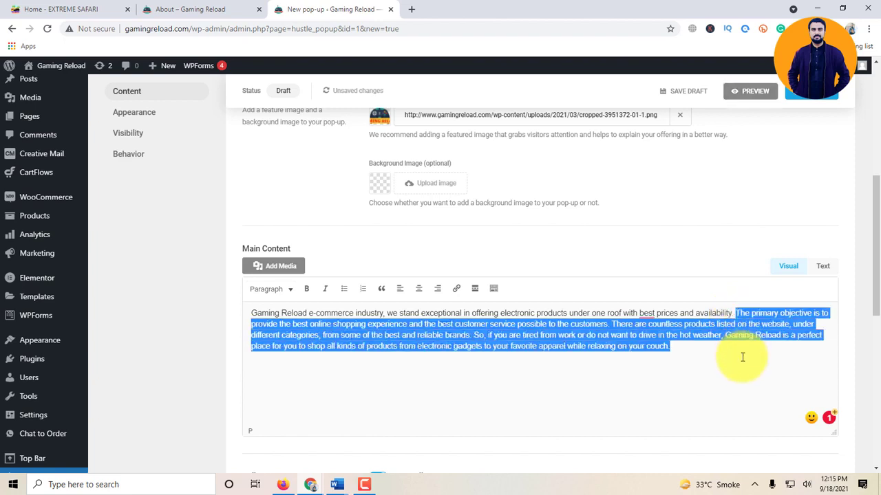
{"action": "key", "text": "BackSpace"}
{"action": "mouse_move", "coordinate": [646, 315]}
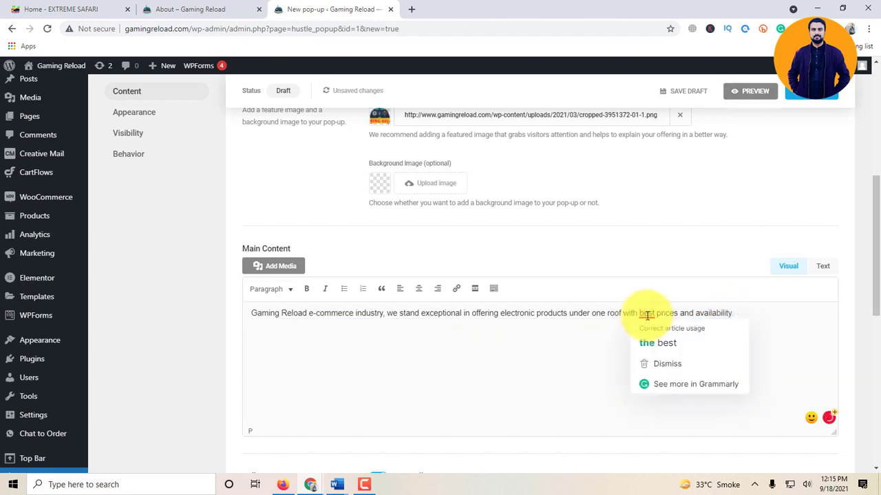
{"action": "left_click", "coordinate": [657, 342]}
- Replace the pop-up's feature image with the uncropped Gaming Reload logo 3951372-01.png from the media library
{"action": "scroll", "coordinate": [454, 275], "scroll_direction": "up", "scroll_amount": 2}
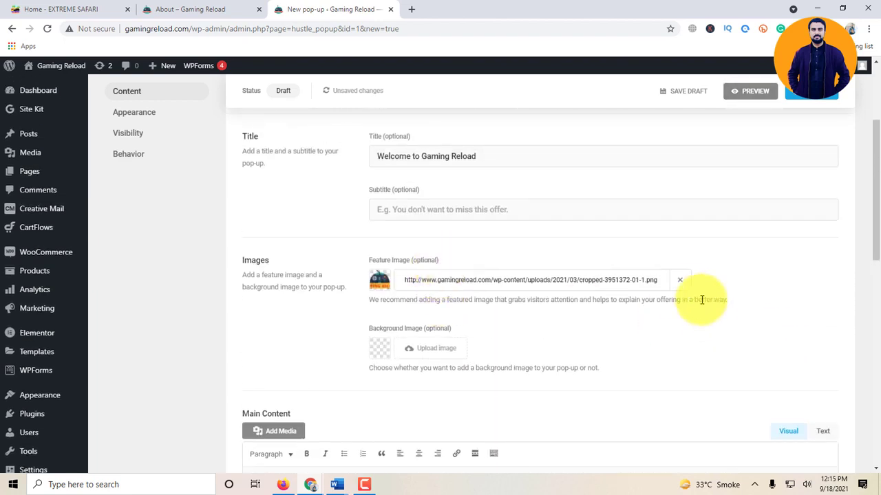
{"action": "left_click", "coordinate": [680, 282]}
{"action": "left_click", "coordinate": [422, 282]}
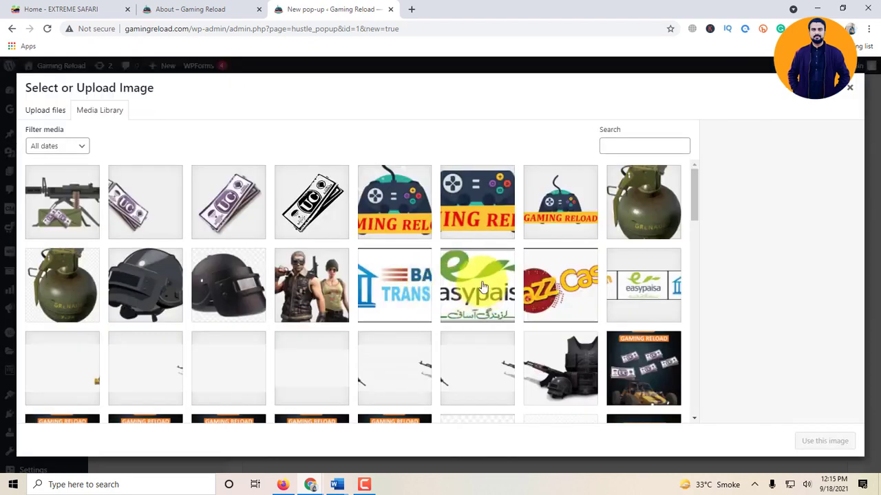
{"action": "left_click", "coordinate": [578, 219]}
{"action": "left_click", "coordinate": [824, 442]}
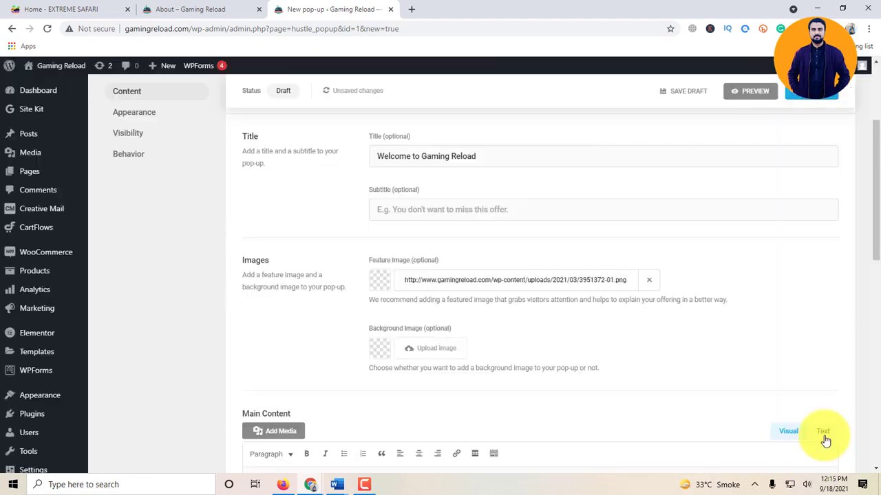
- Preview the pop-up again to check the shortened text and new logo, dismiss it, and leave the preview
{"action": "scroll", "coordinate": [508, 350], "scroll_direction": "down", "scroll_amount": 6}
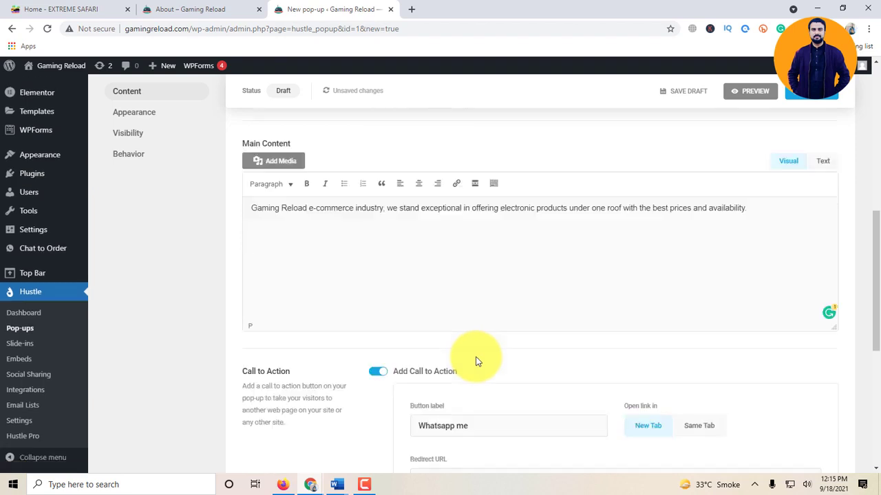
{"action": "left_click", "coordinate": [766, 96]}
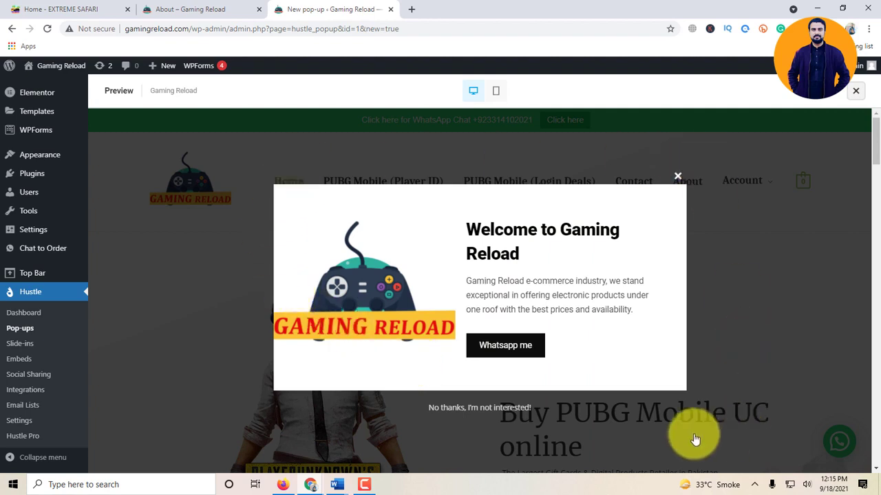
{"action": "left_click", "coordinate": [678, 178]}
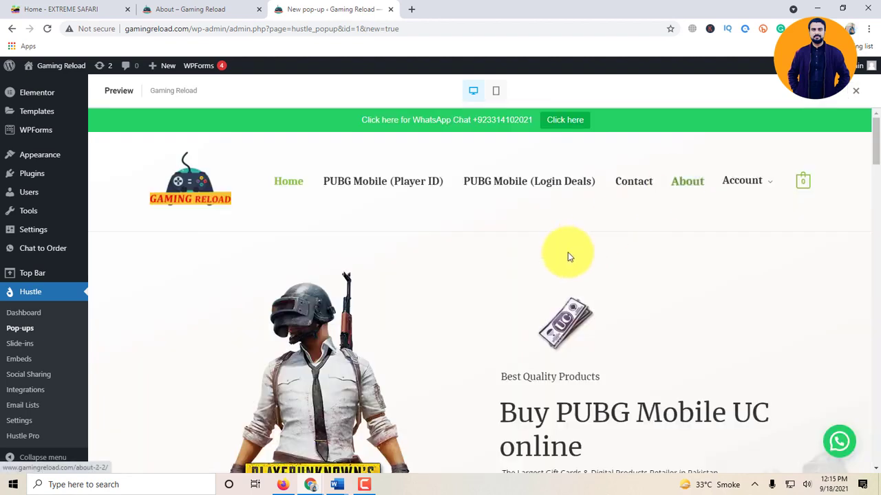
{"action": "left_click", "coordinate": [856, 92]}
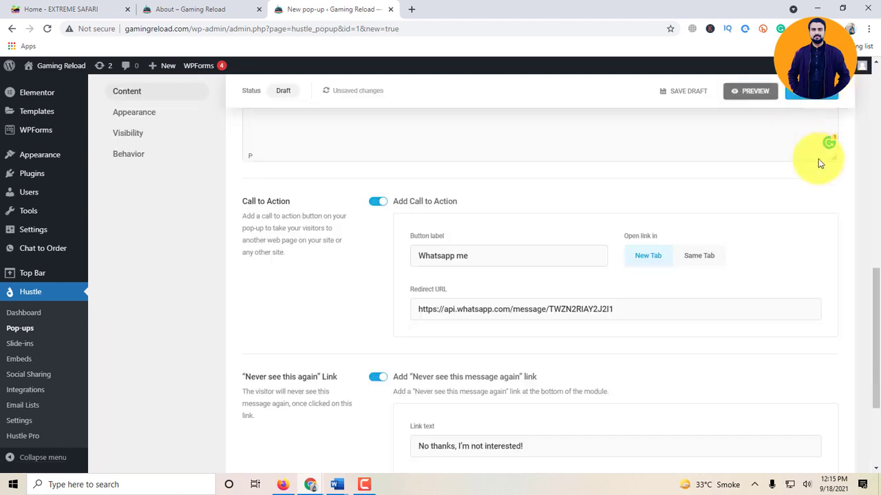
- Publish the pop-up and dismiss the confirmation message
{"action": "left_click", "coordinate": [816, 98]}
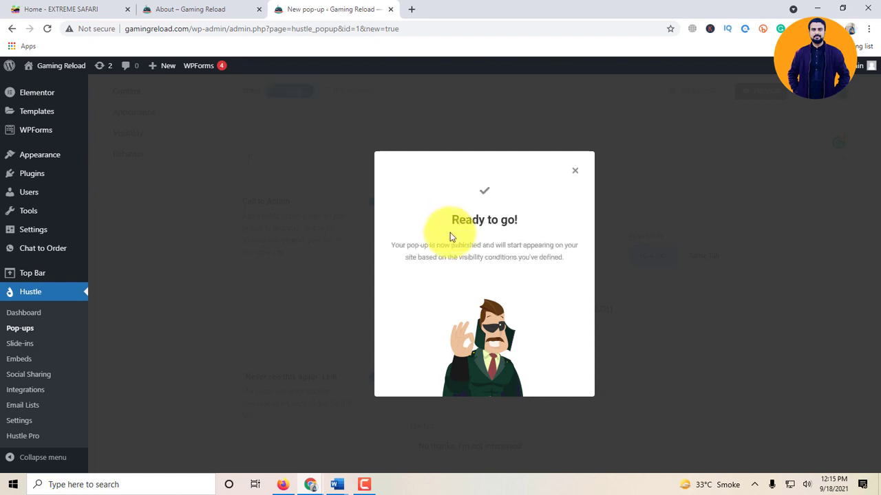
{"action": "left_click", "coordinate": [573, 175]}
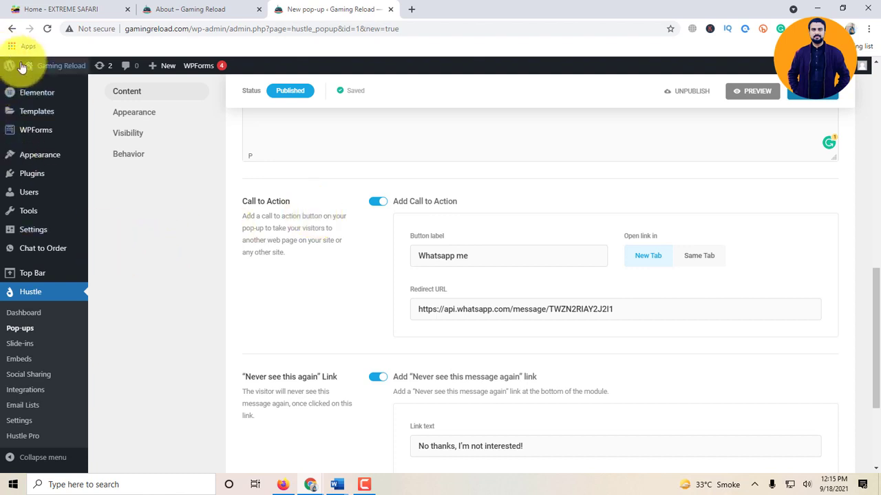
- Open the live Gaming Reload site in a new tab, check the published pop-up, dismiss it, and look over the home page
{"action": "mouse_move", "coordinate": [41, 69]}
{"action": "middle_click", "coordinate": [40, 87]}
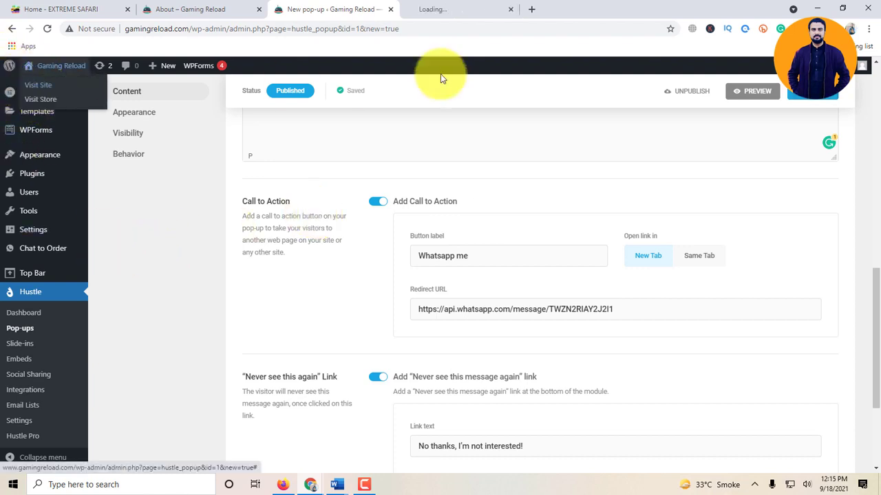
{"action": "left_click", "coordinate": [466, 11]}
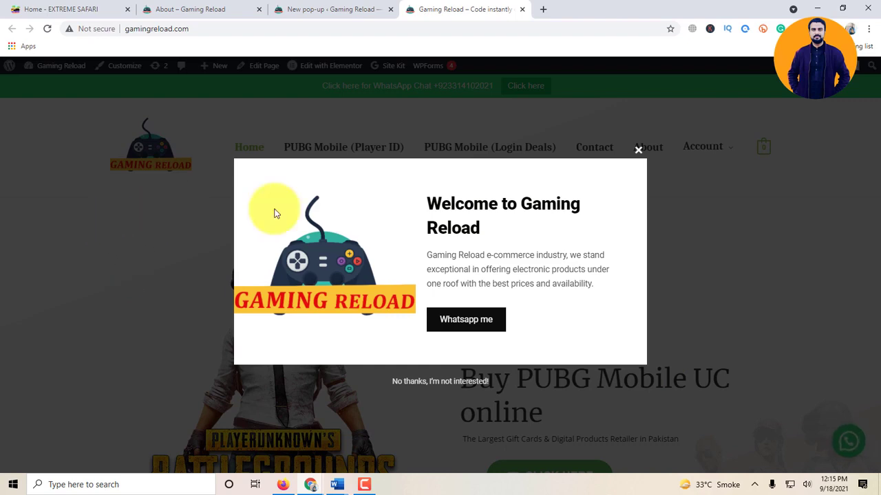
{"action": "left_click", "coordinate": [637, 155]}
{"action": "scroll", "coordinate": [204, 302], "scroll_direction": "down", "scroll_amount": 5}
{"action": "scroll", "coordinate": [204, 303], "scroll_direction": "up", "scroll_amount": 4}
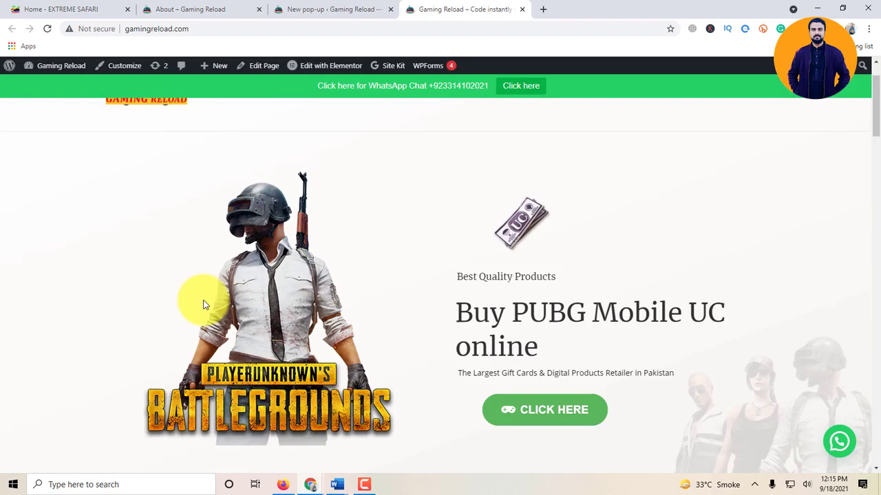
{"action": "scroll", "coordinate": [204, 305], "scroll_direction": "up", "scroll_amount": 1}
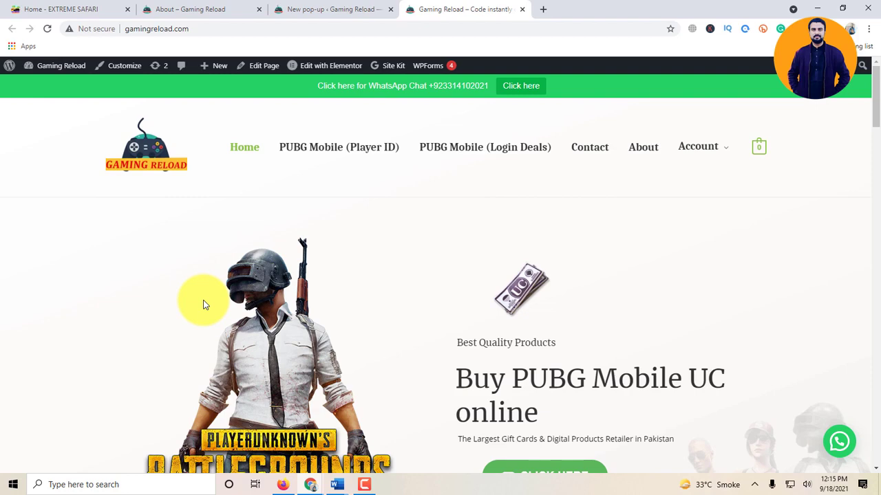